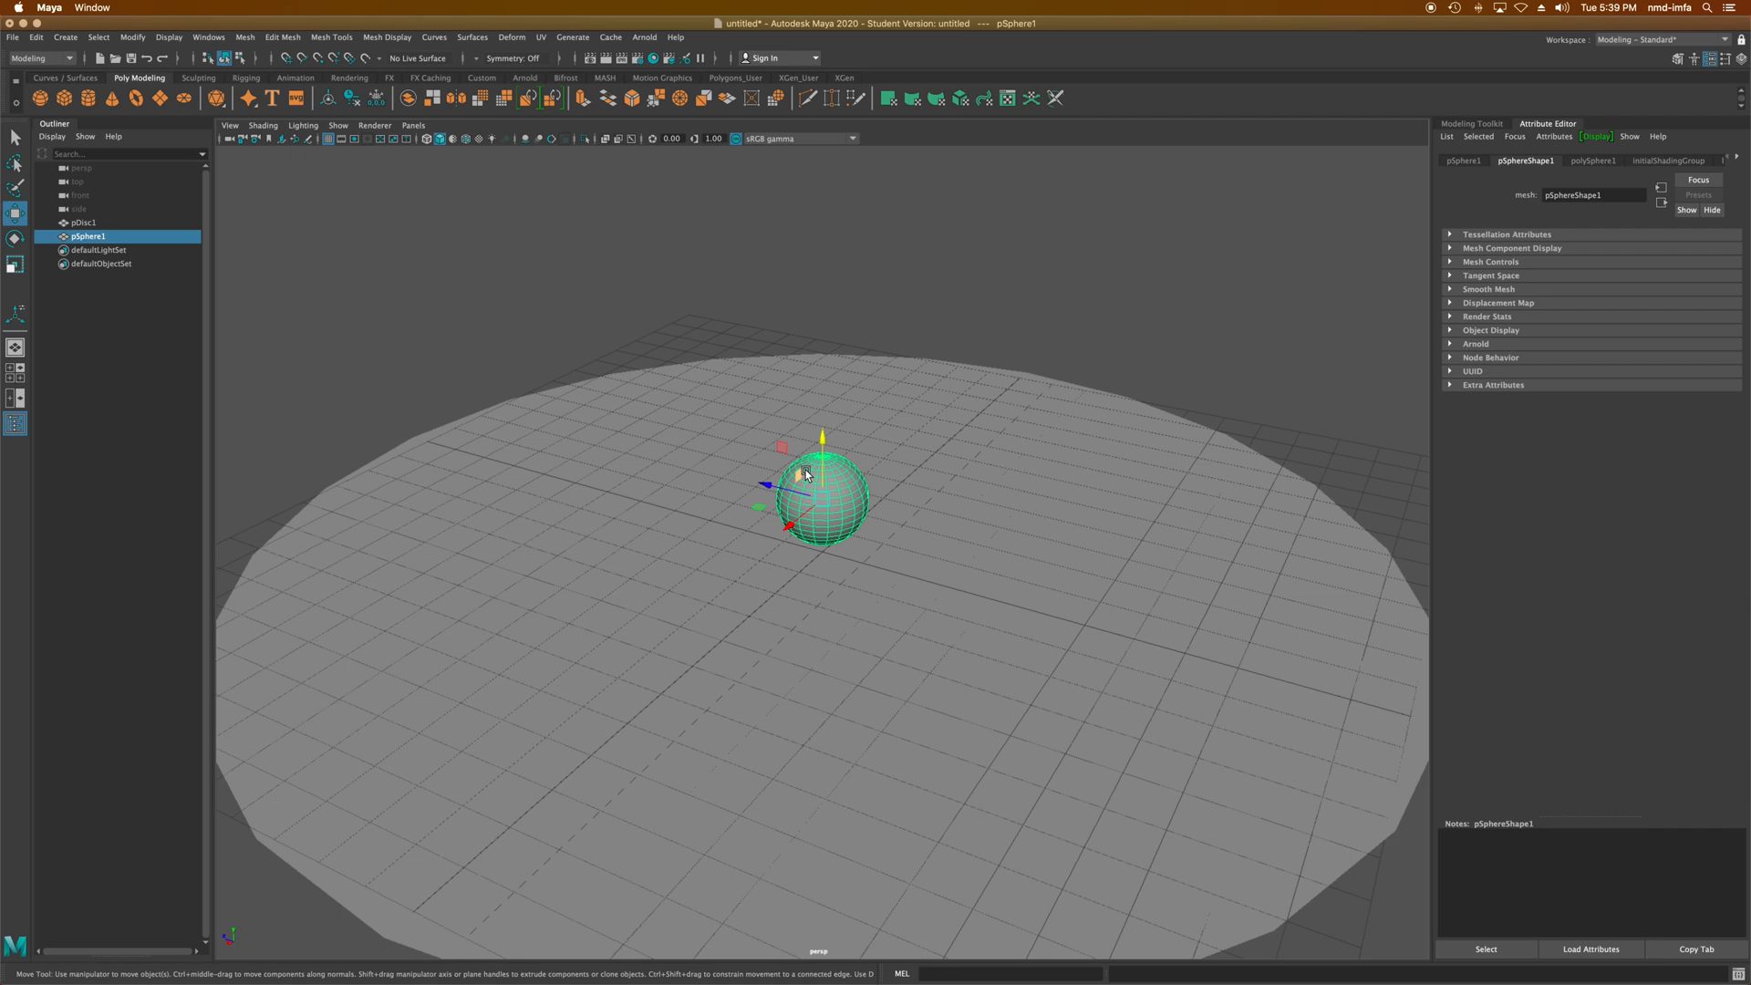
pyautogui.click(628, 555)
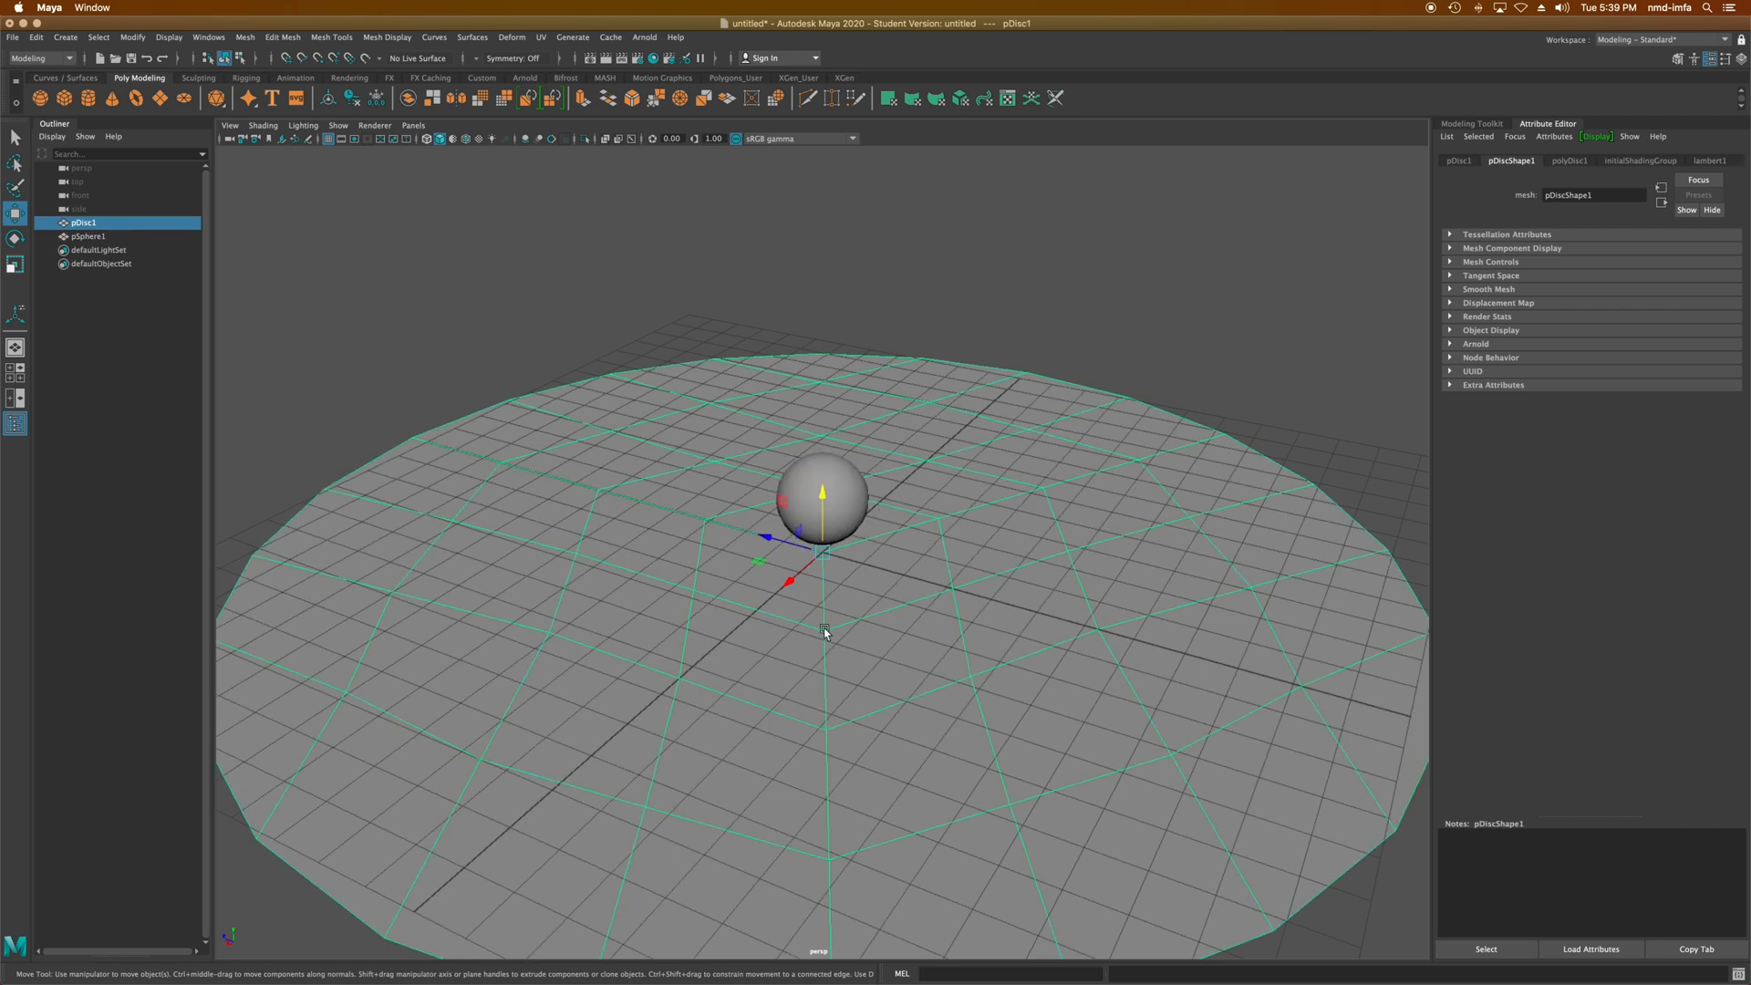
pyautogui.click(840, 478)
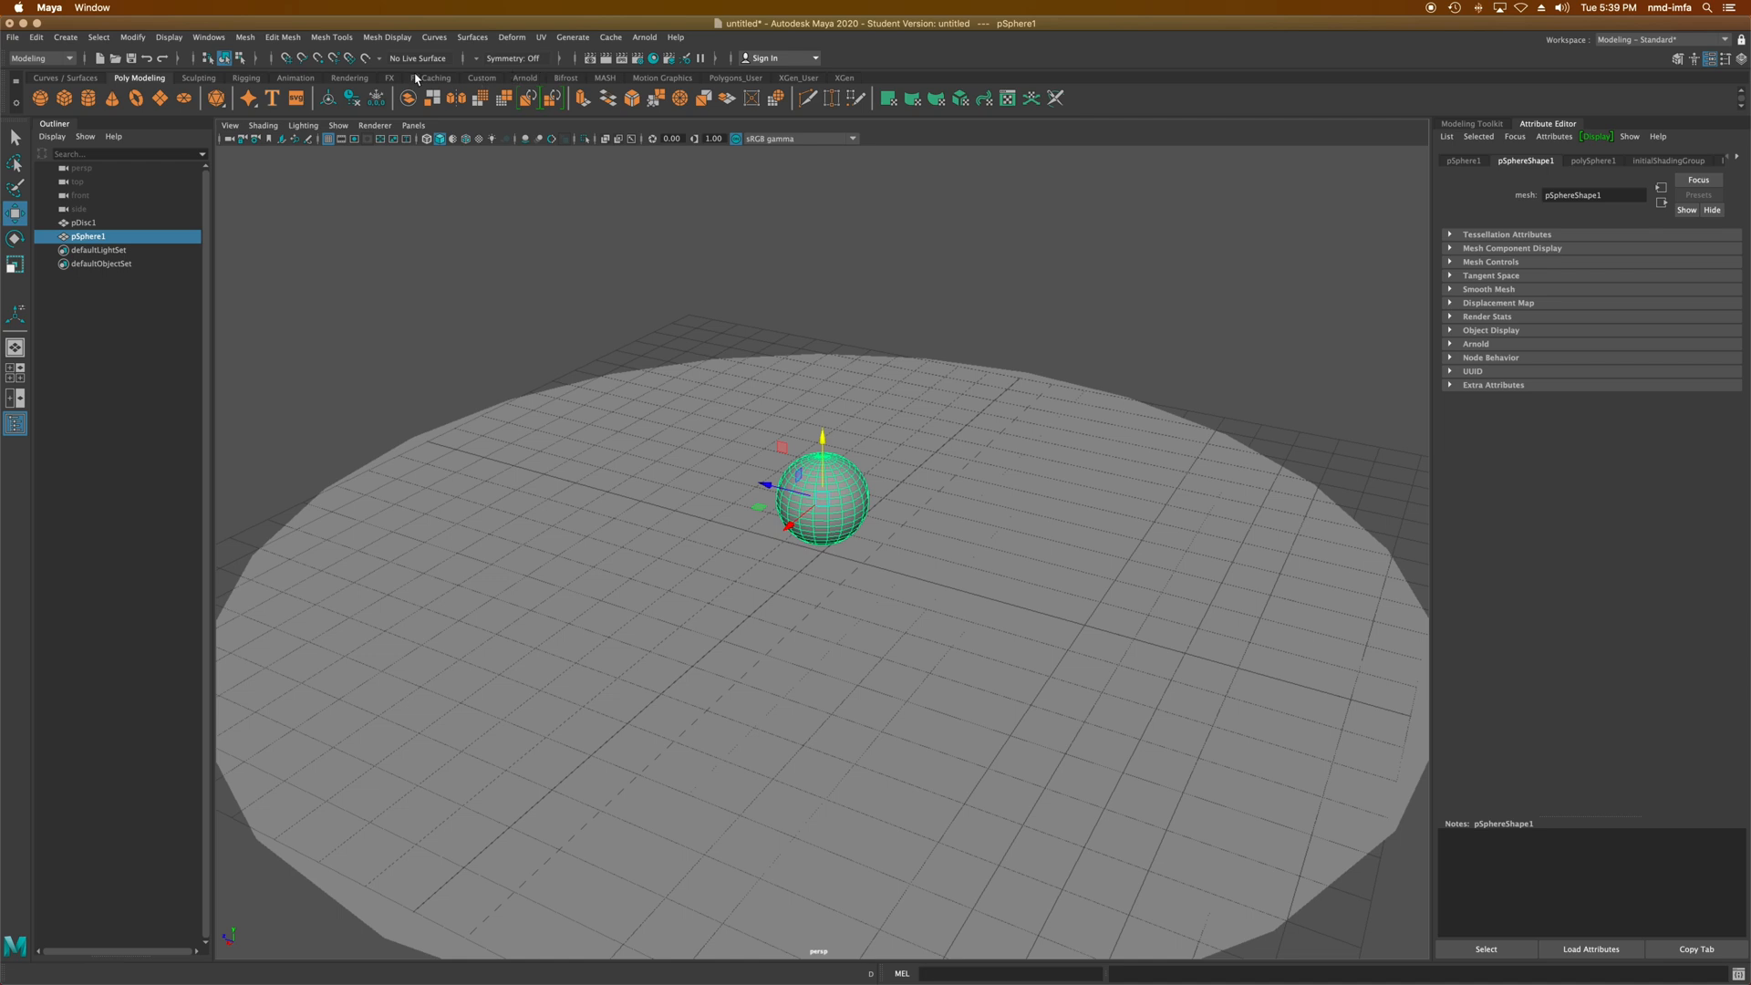
# - Create a spot light and raise it about 4.5 units above the disc, over the sphere
pyautogui.click(358, 80)
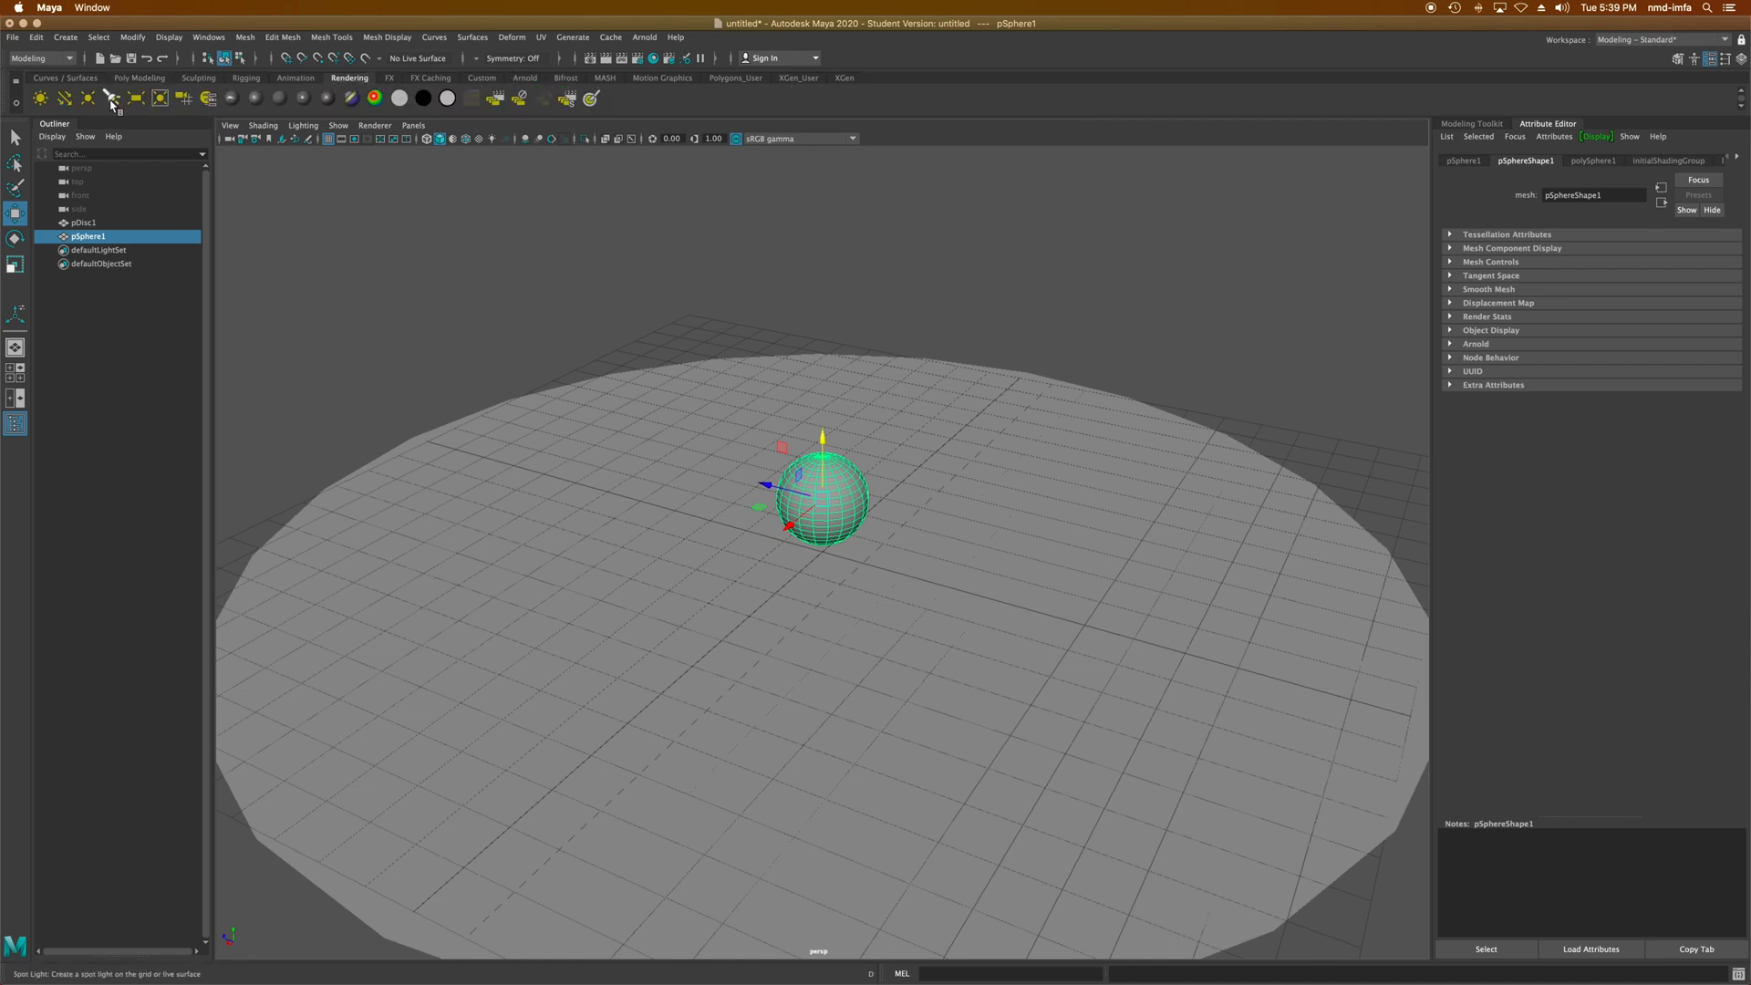
pyautogui.click(110, 99)
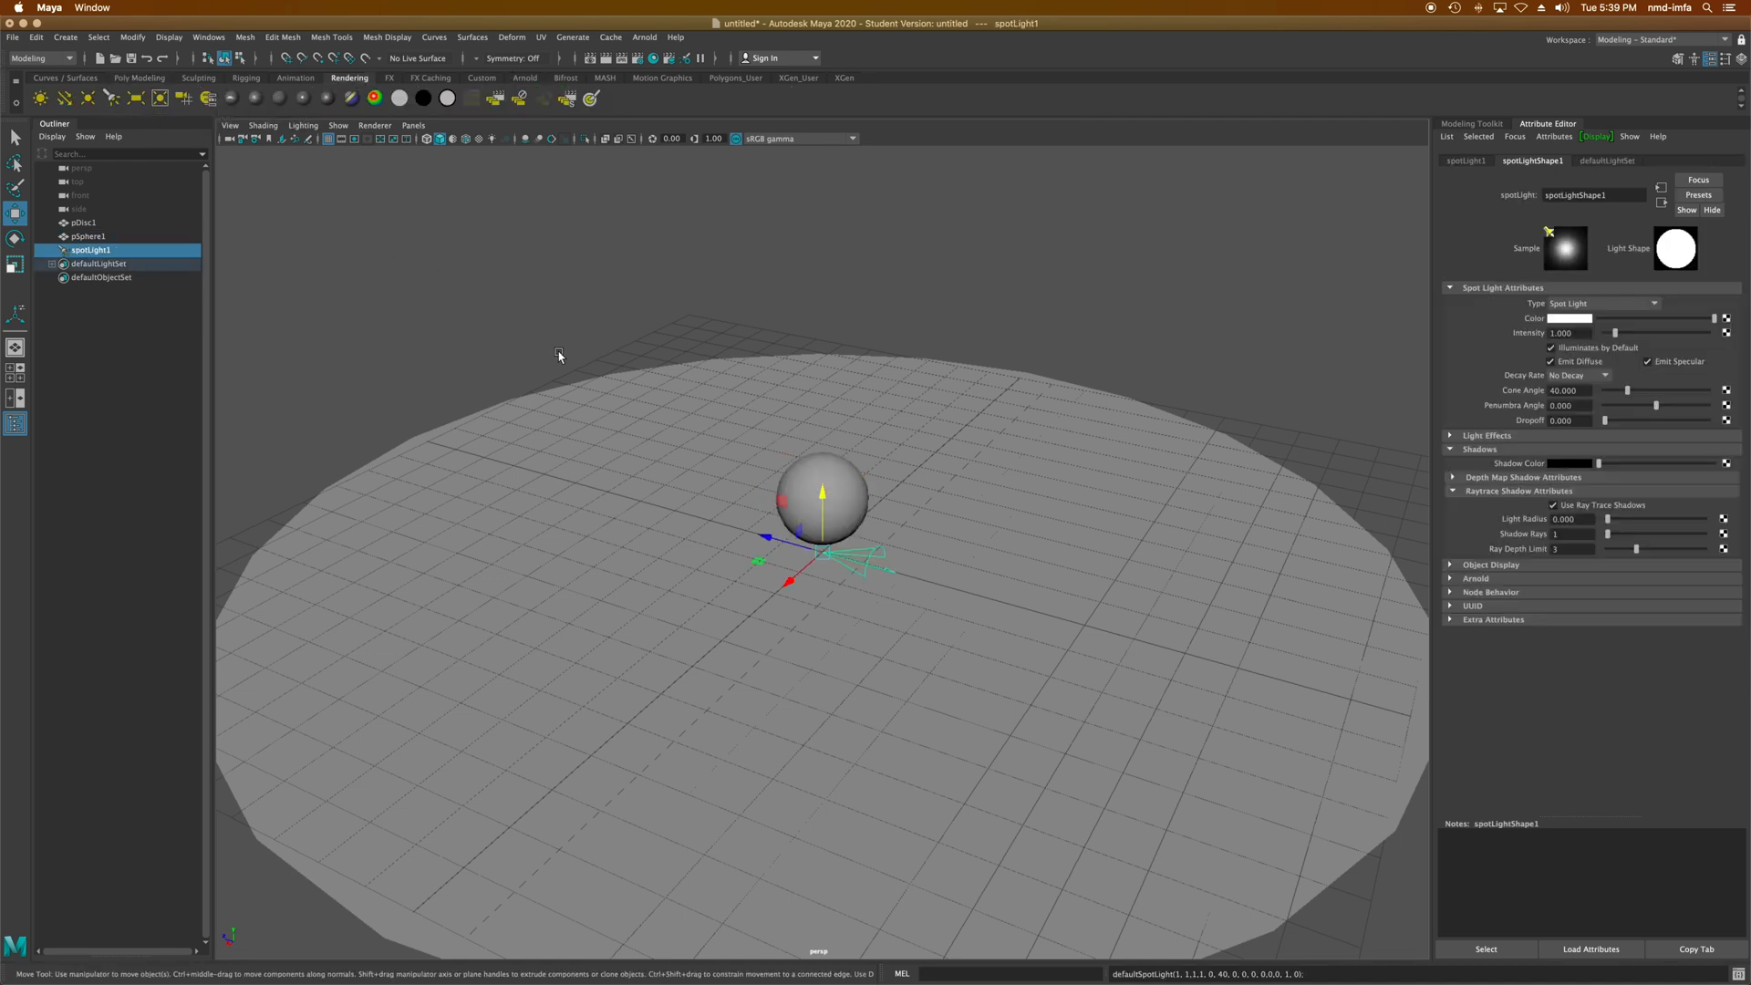
pyautogui.press('r')
pyautogui.press('e')
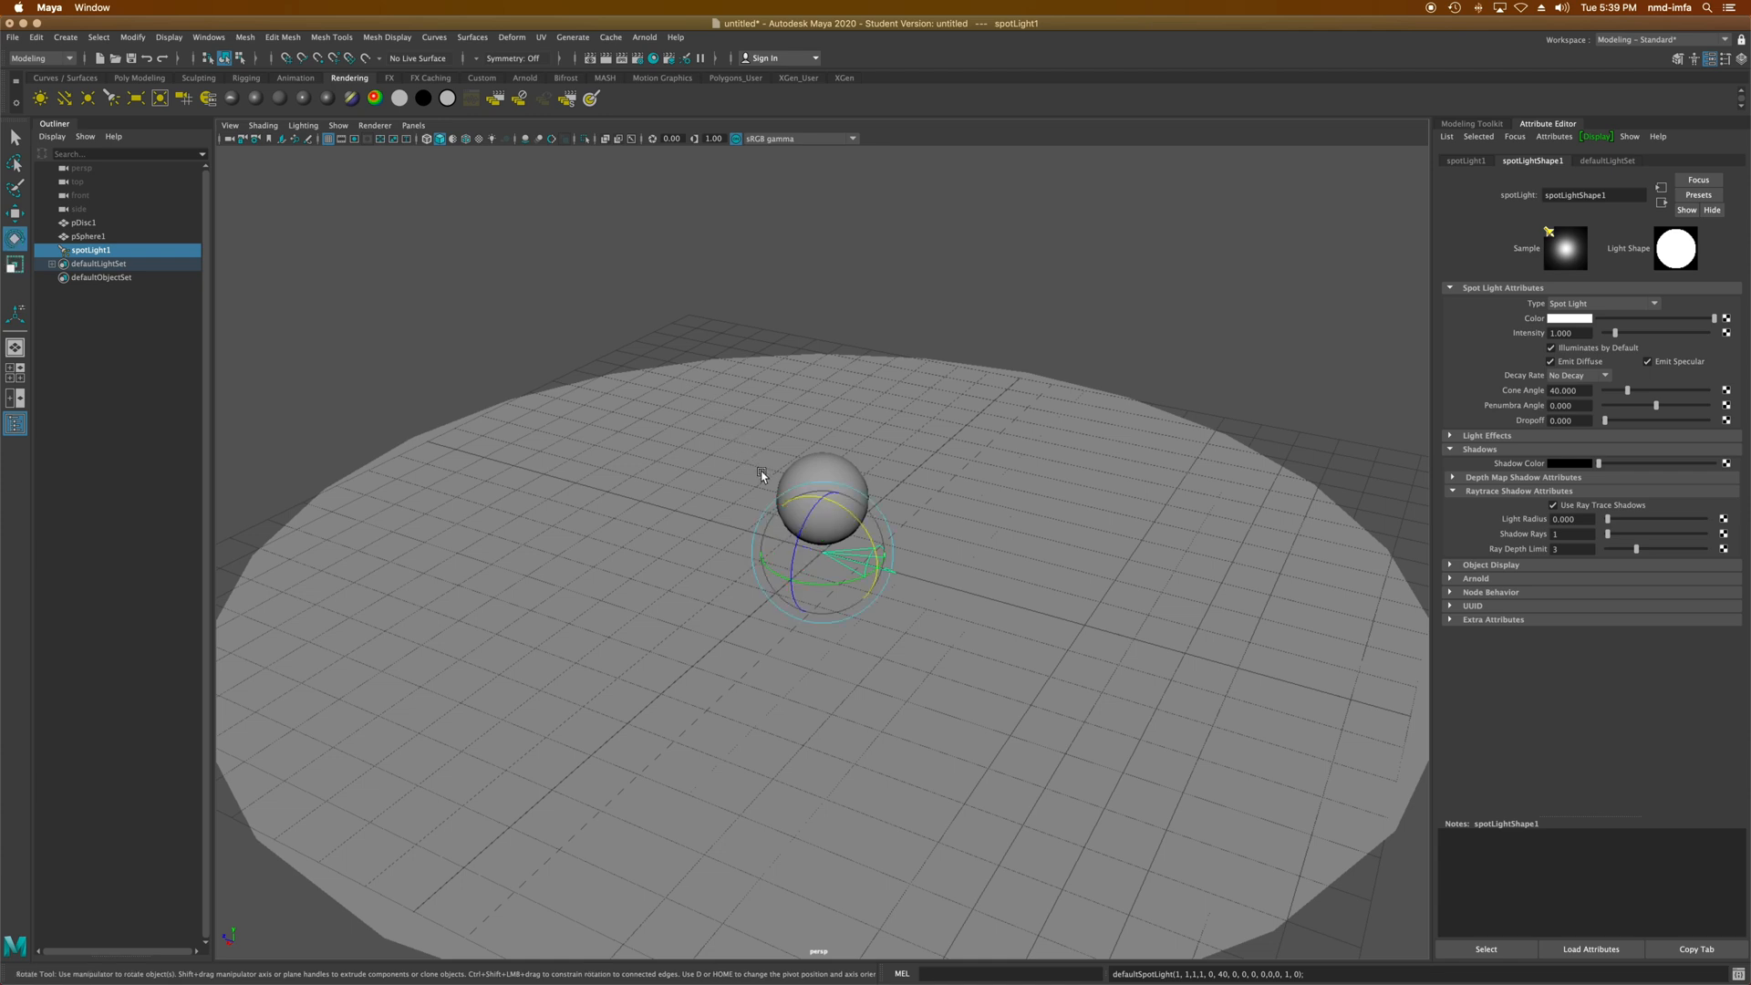
pyautogui.press('w')
pyautogui.moveTo(830, 486); pyautogui.dragTo(833, 297)
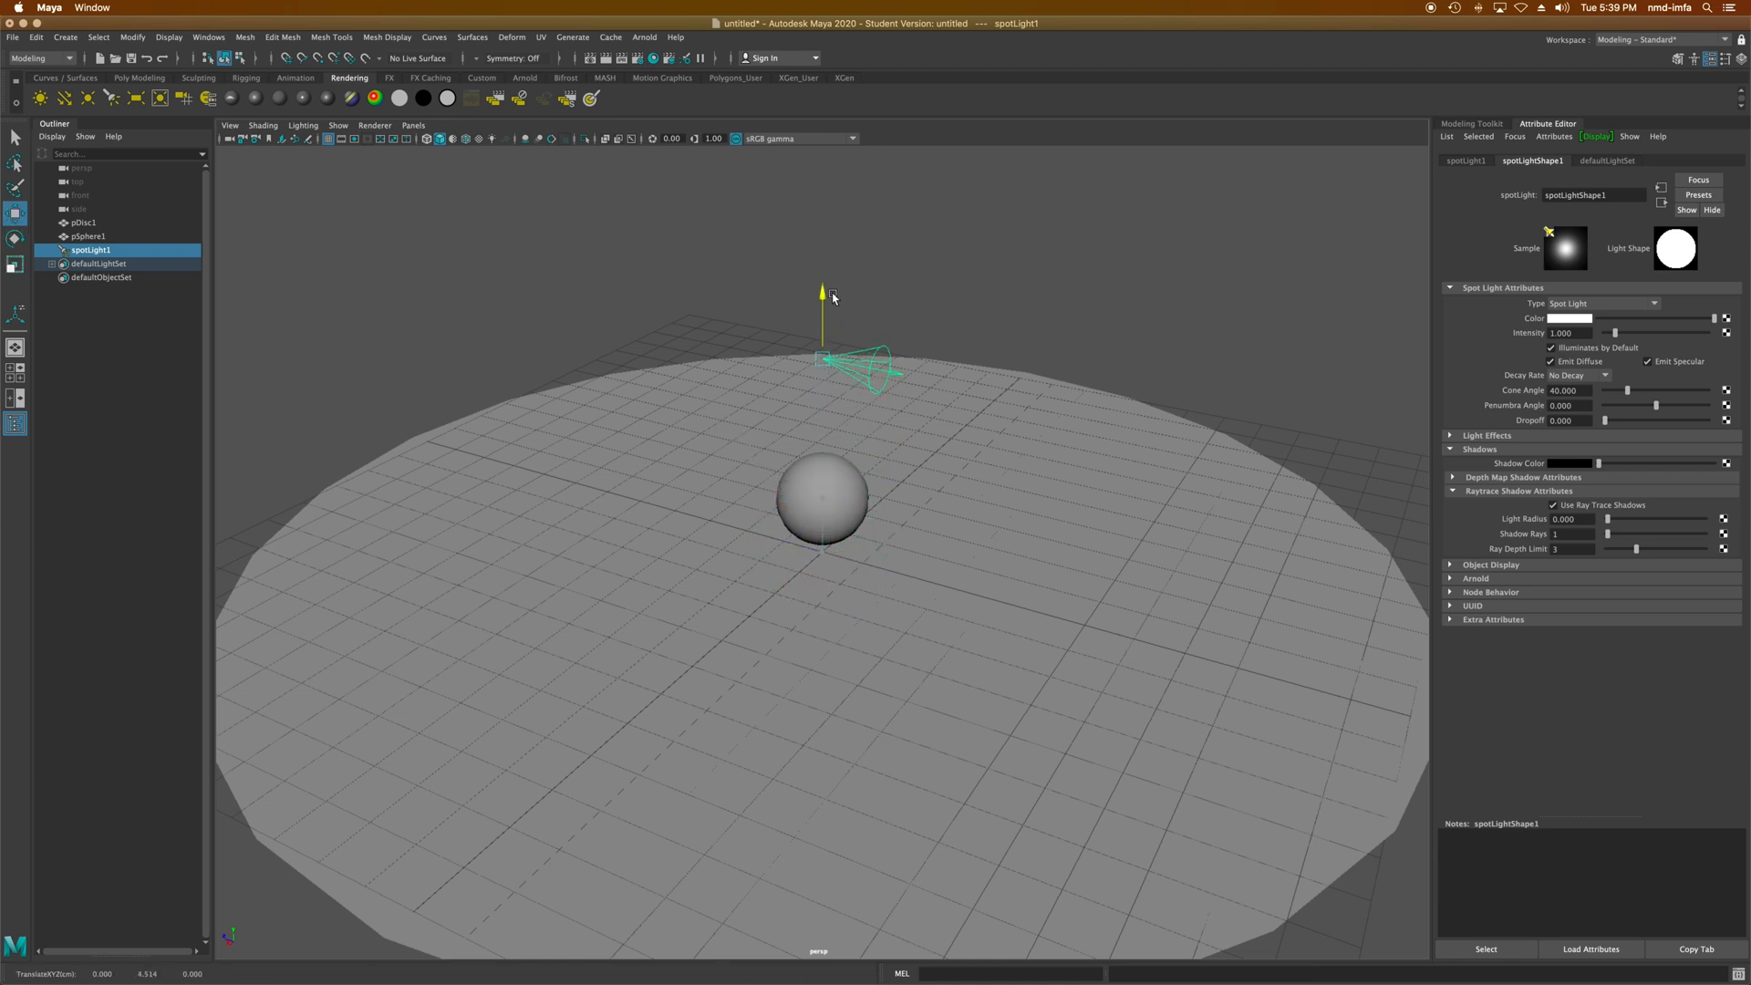
# - Rotate the spot light about -88 degrees around the X axis so it points down at the sphere
pyautogui.press('e')
pyautogui.press('r')
pyautogui.press('e')
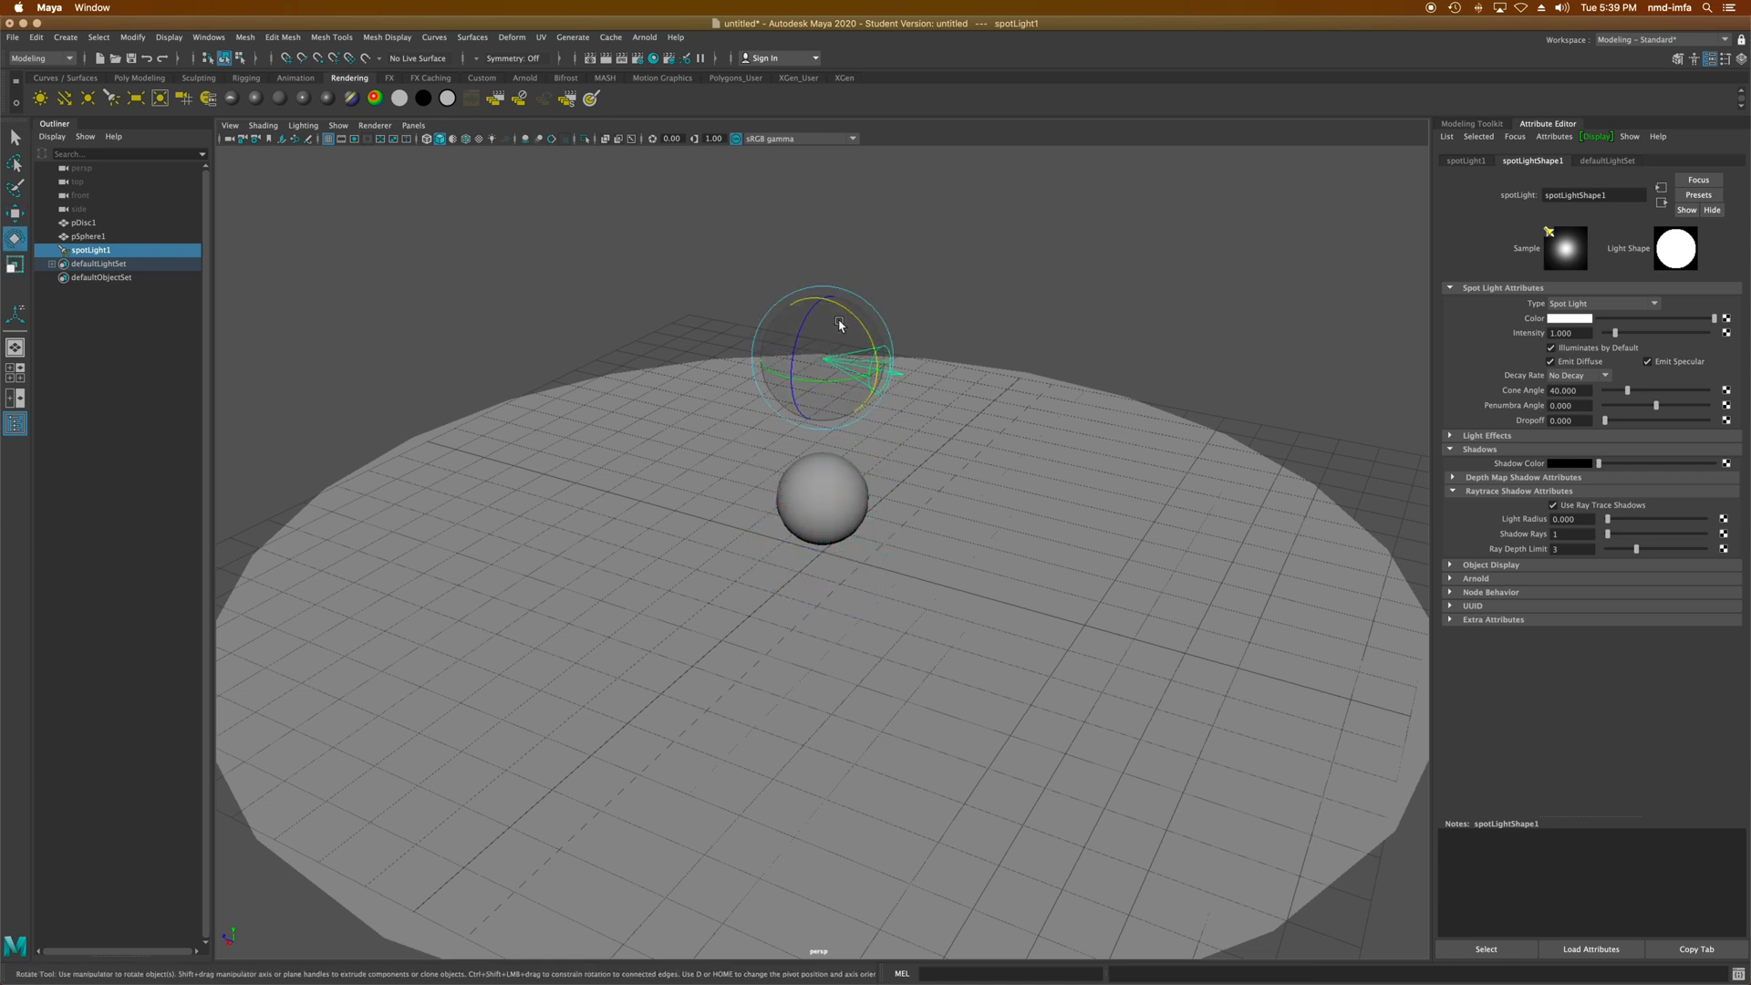
pyautogui.moveTo(856, 320); pyautogui.dragTo(893, 409)
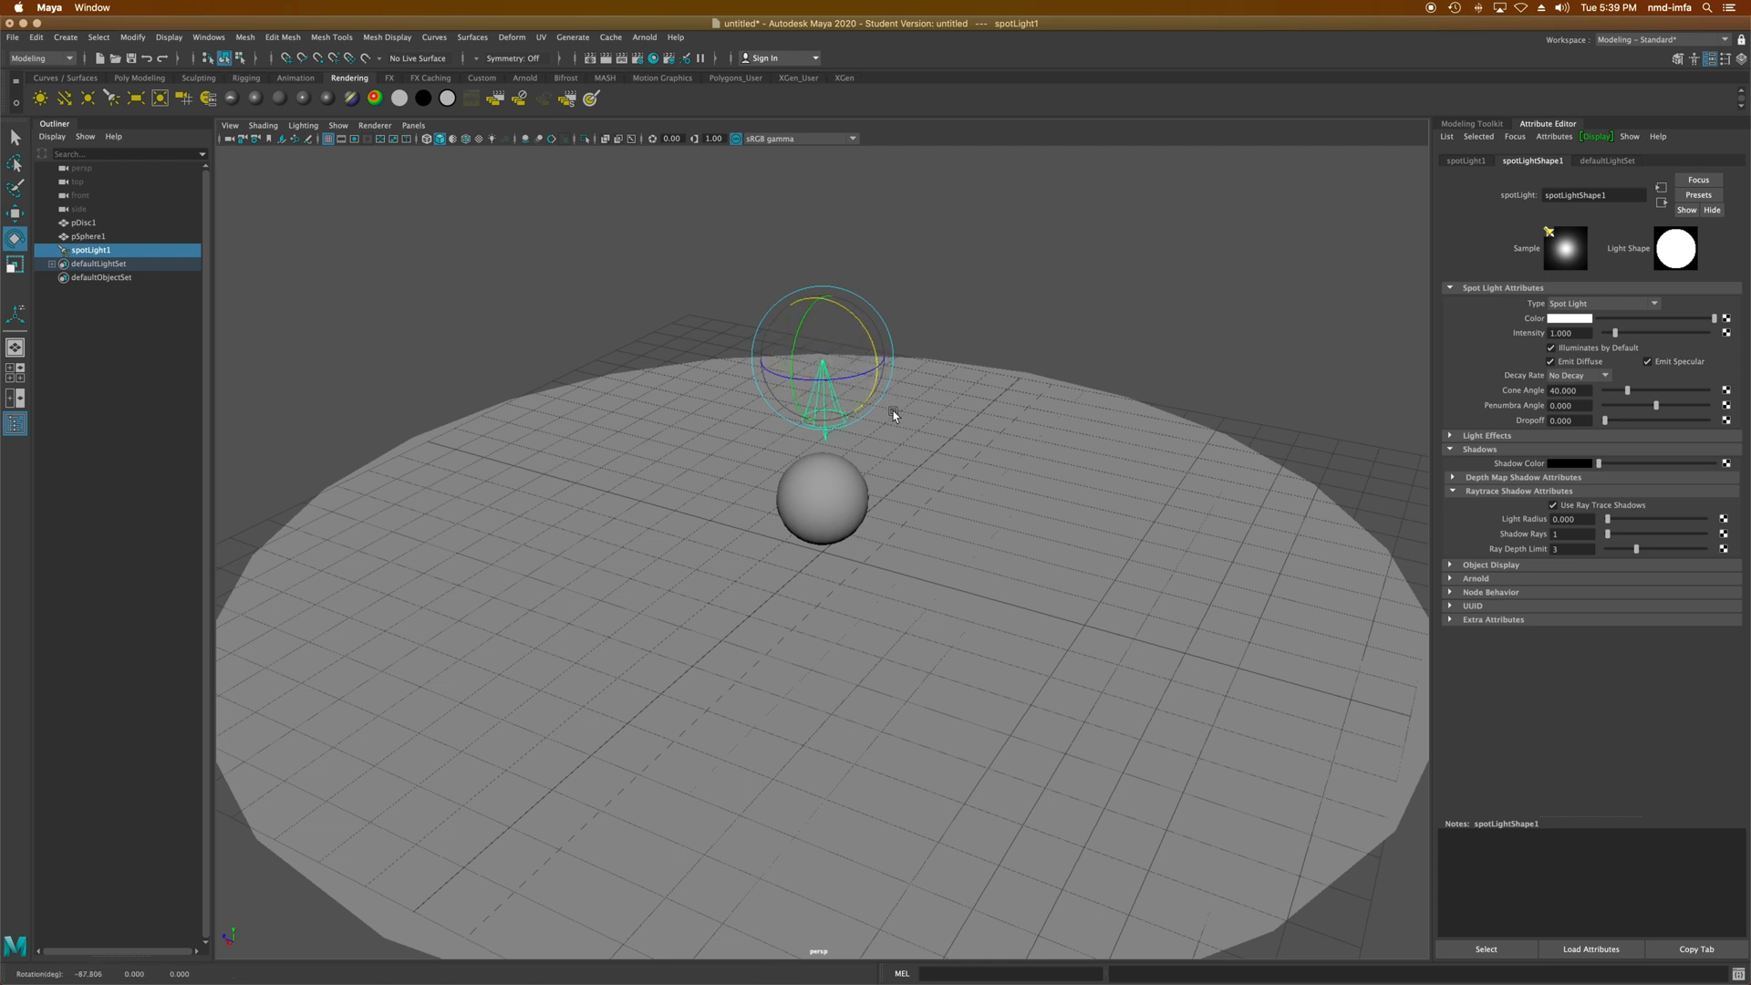
# - Scale up the spot light uniformly until its cone surrounds the sphere
pyautogui.press('space')
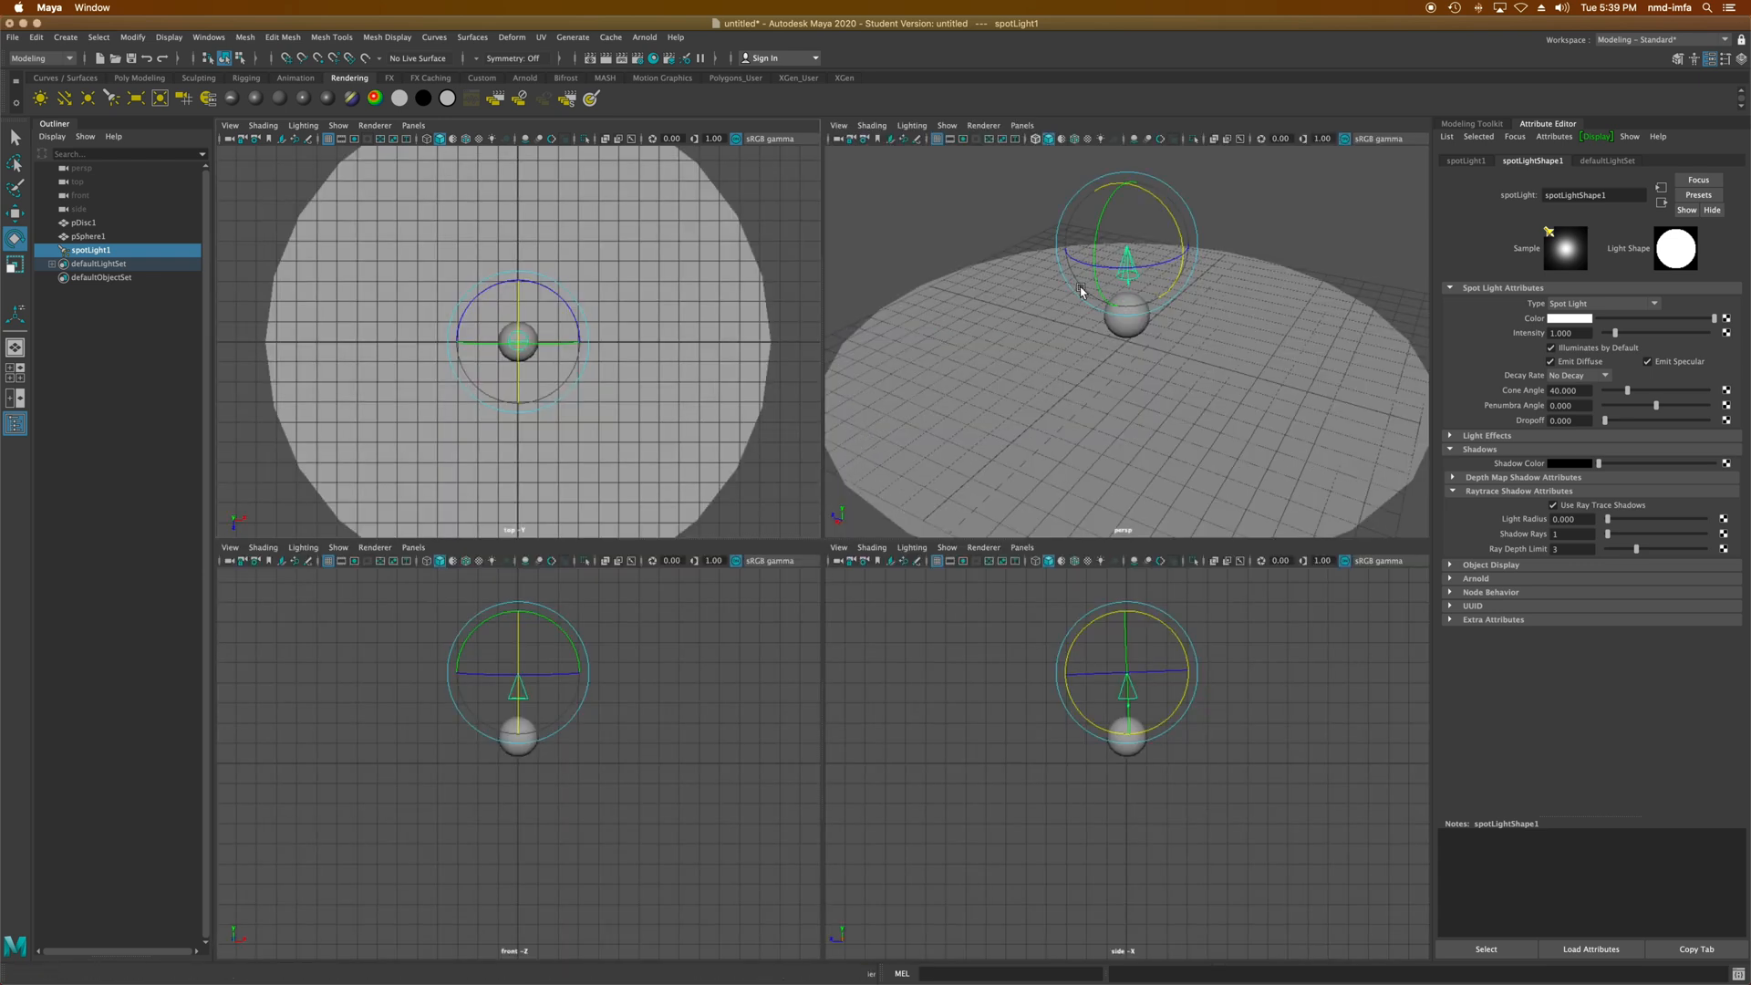
pyautogui.press('r')
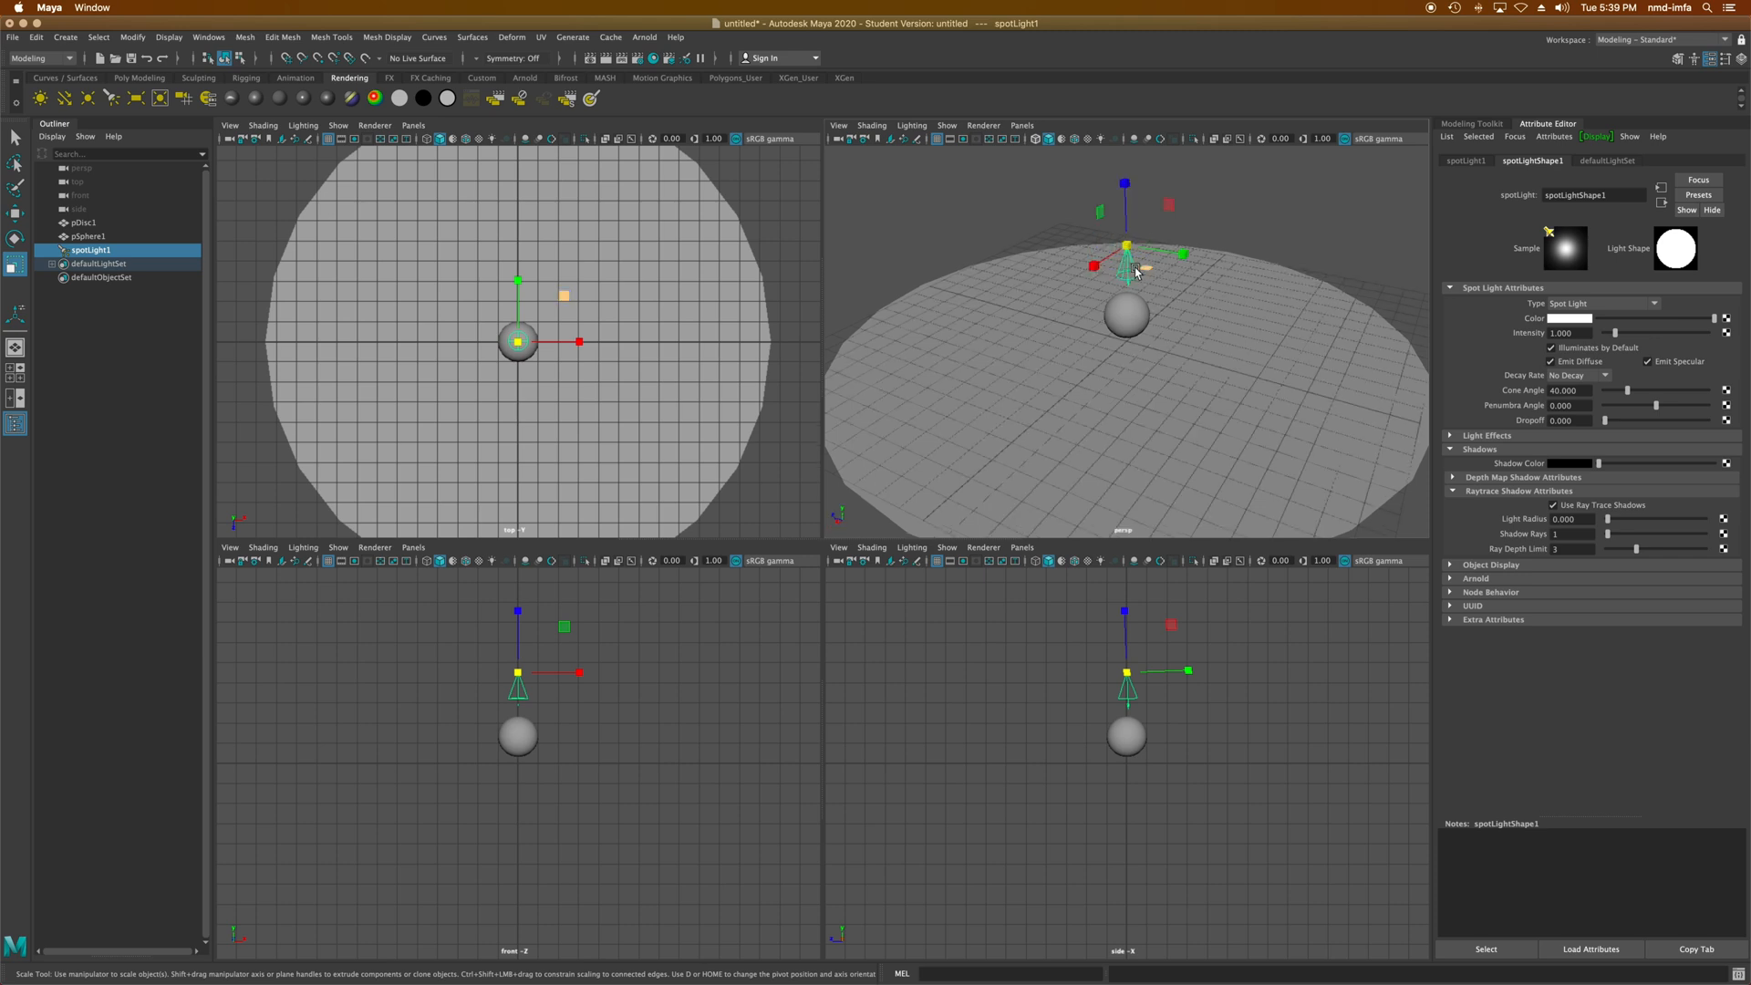
pyautogui.moveTo(1129, 247); pyautogui.dragTo(1243, 233)
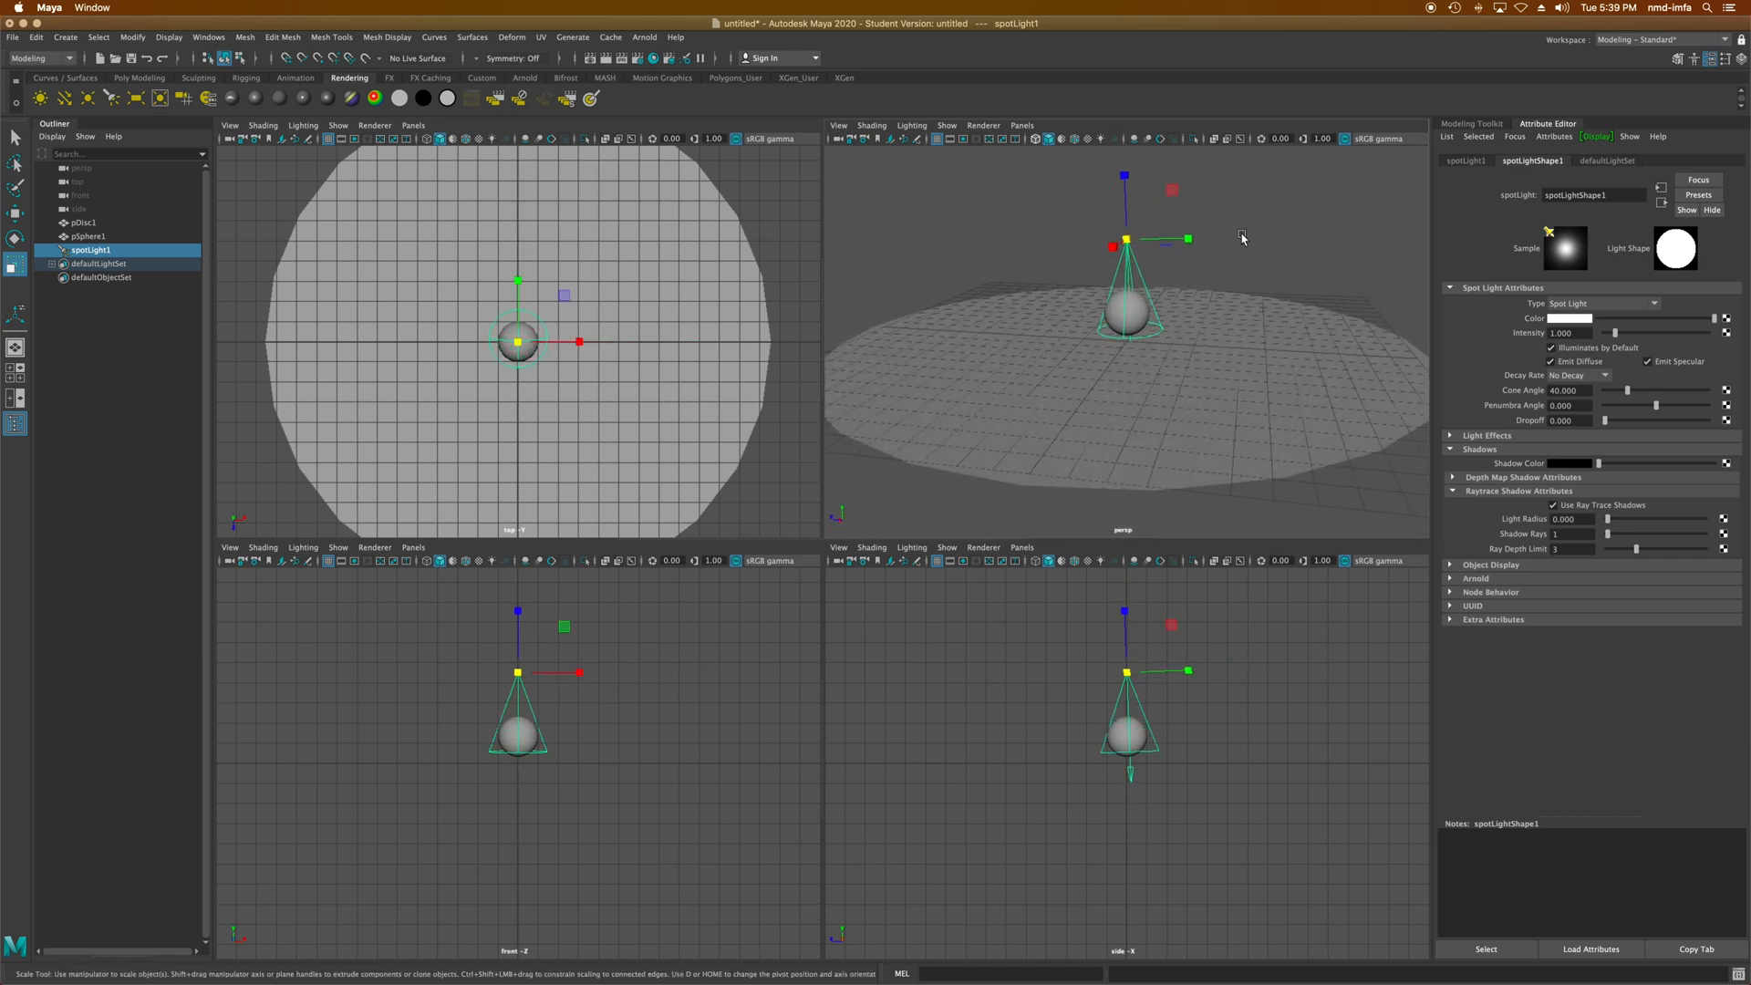
# - Raise the spot light higher and enlarge it to about 4.86 scale so its cone still encloses the sphere
pyautogui.press('e')
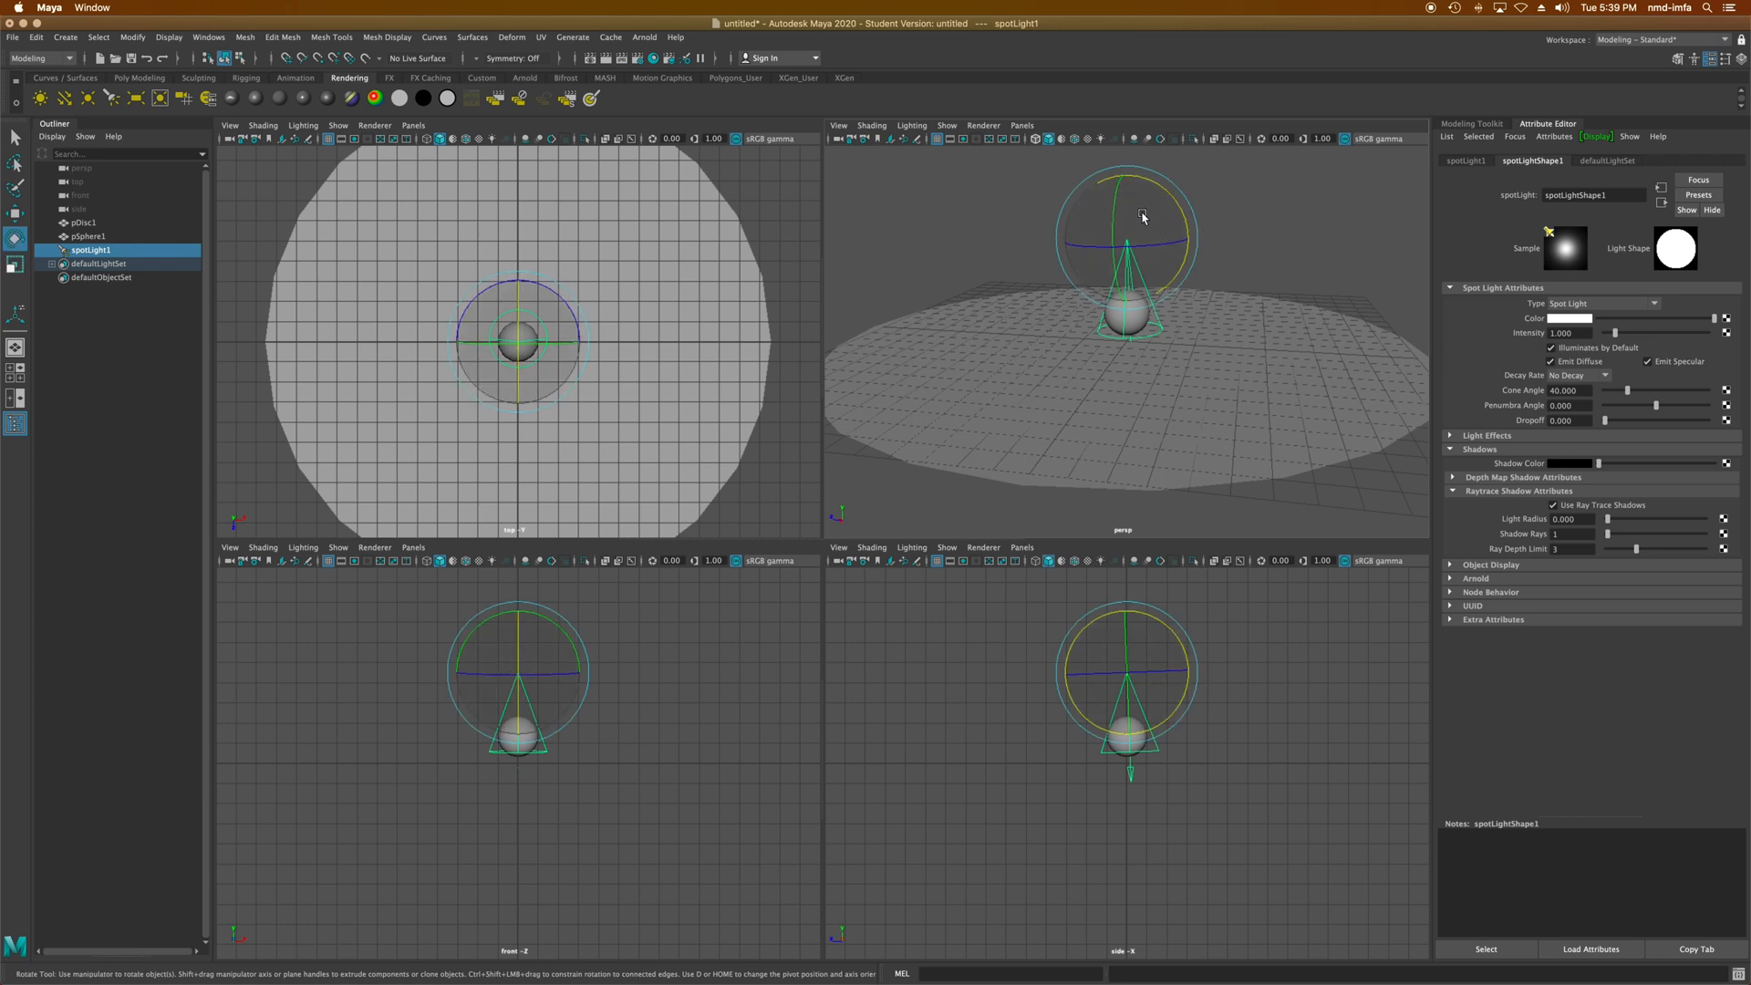
pyautogui.press('w')
pyautogui.moveTo(1129, 200); pyautogui.dragTo(1220, 365)
pyautogui.press('r')
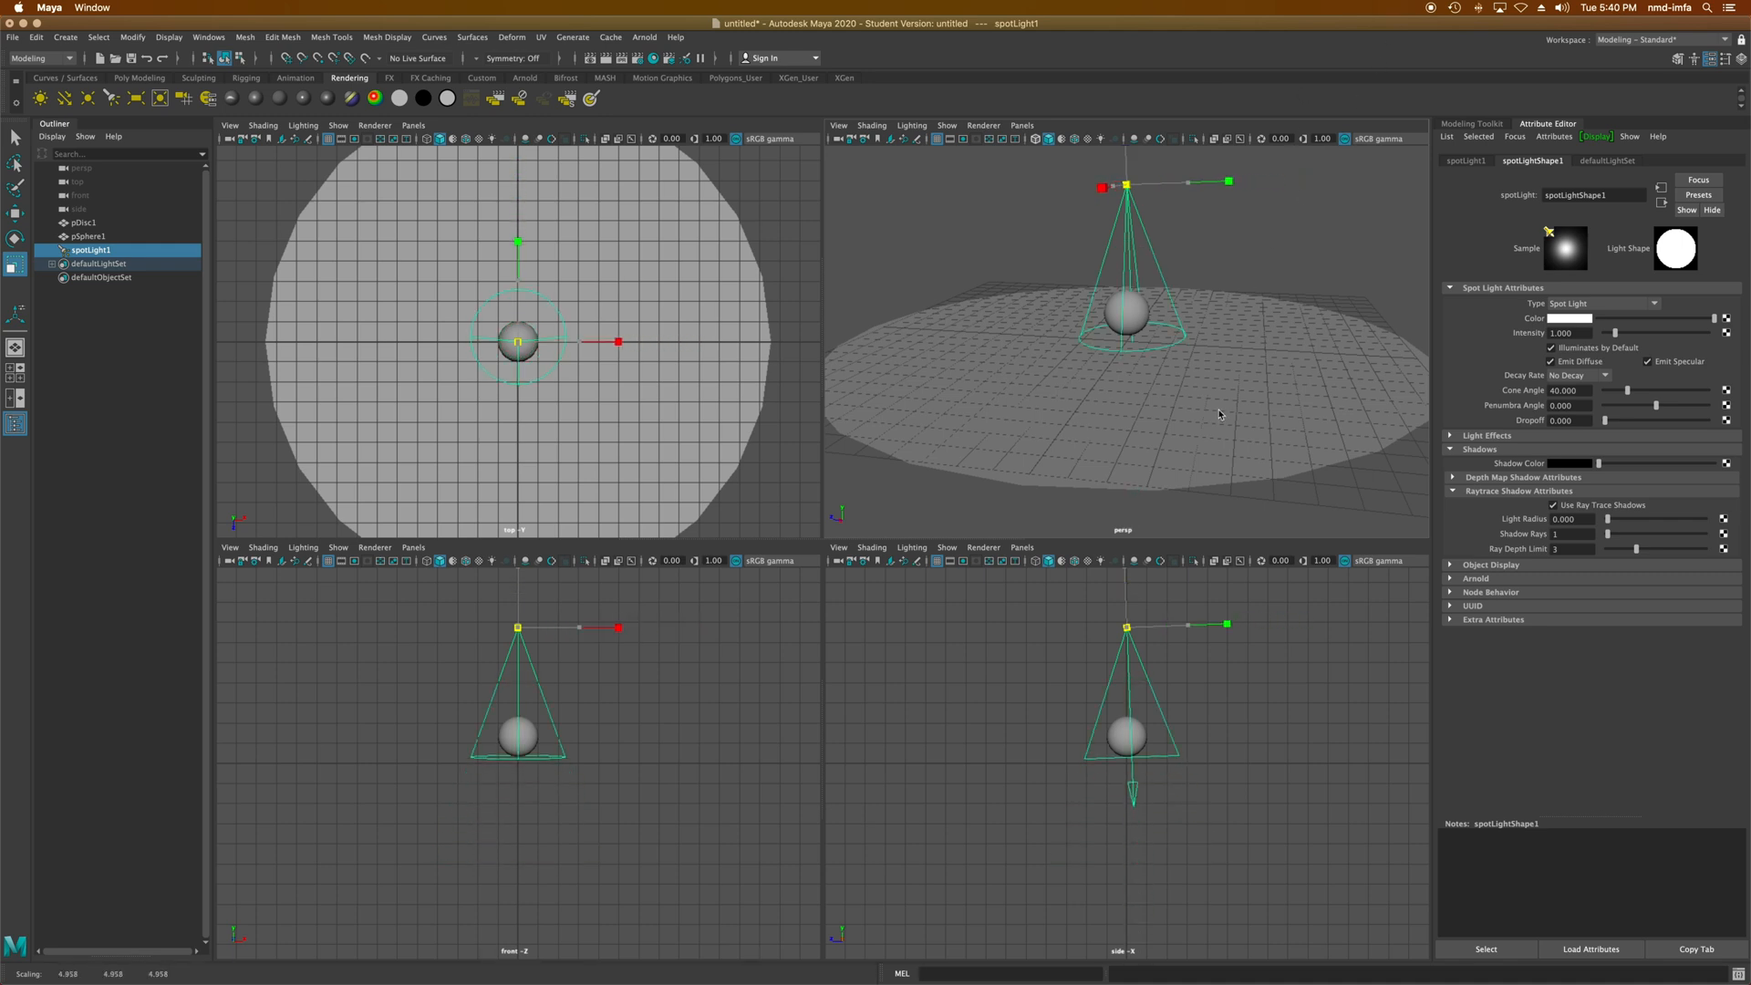
pyautogui.click(1328, 272)
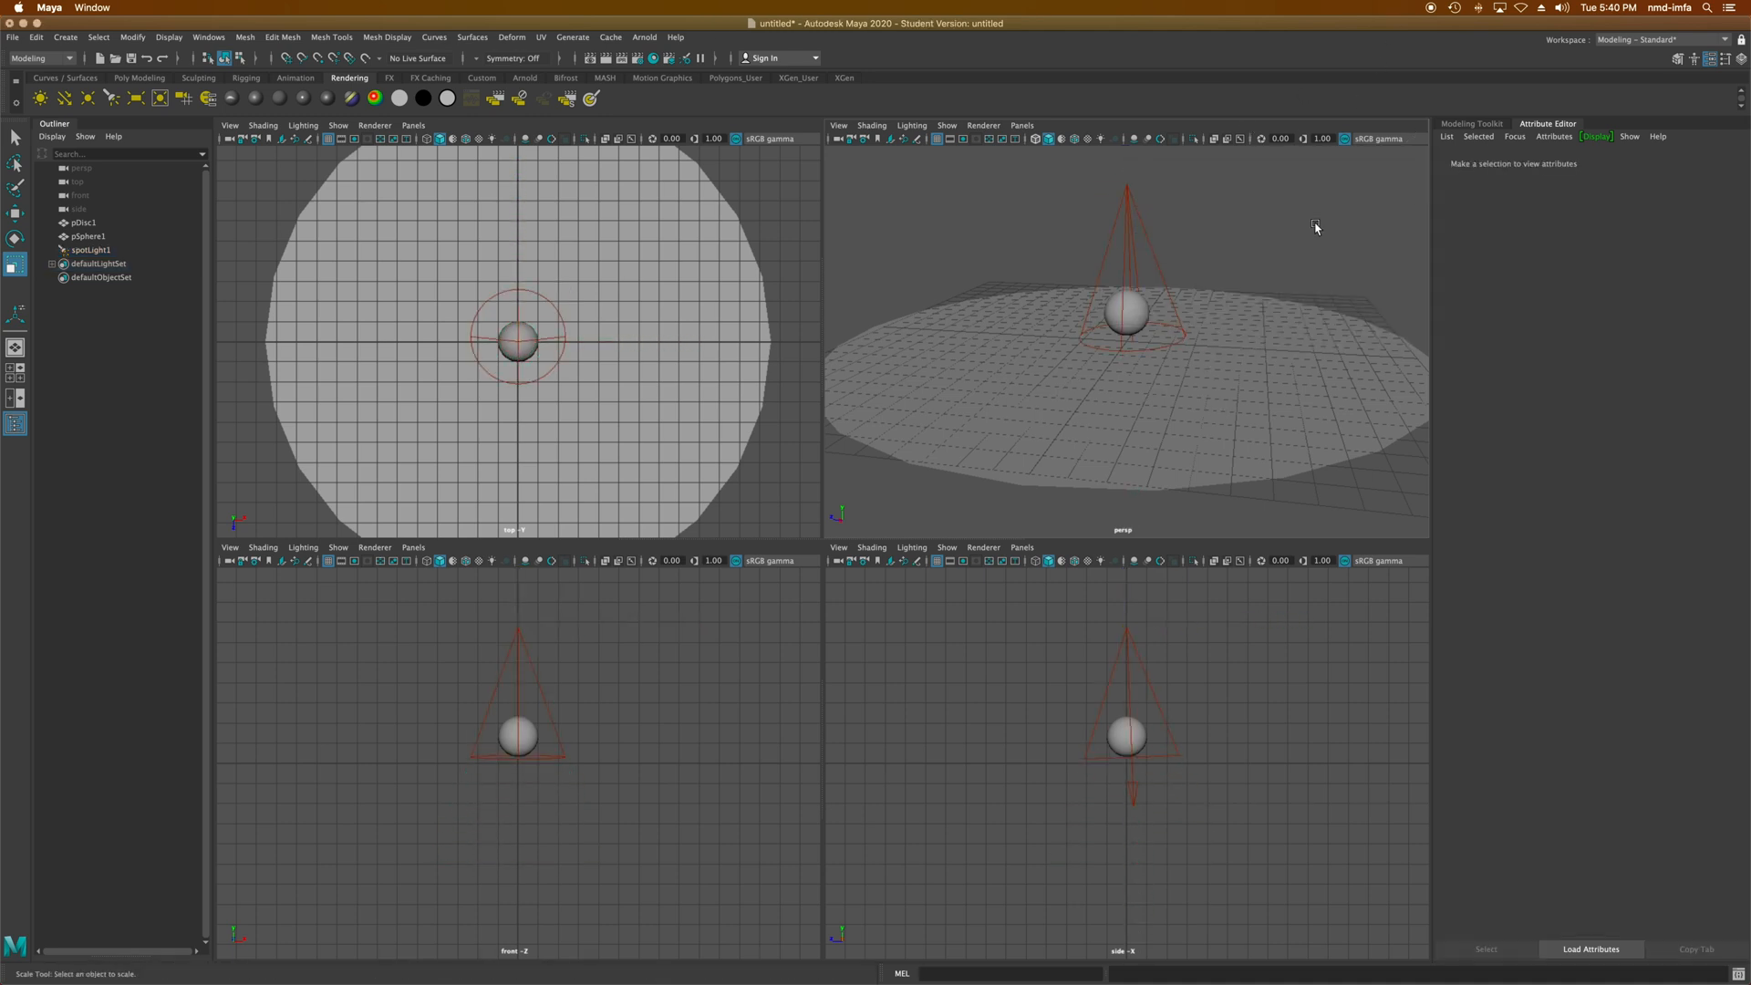
pyautogui.press('space')
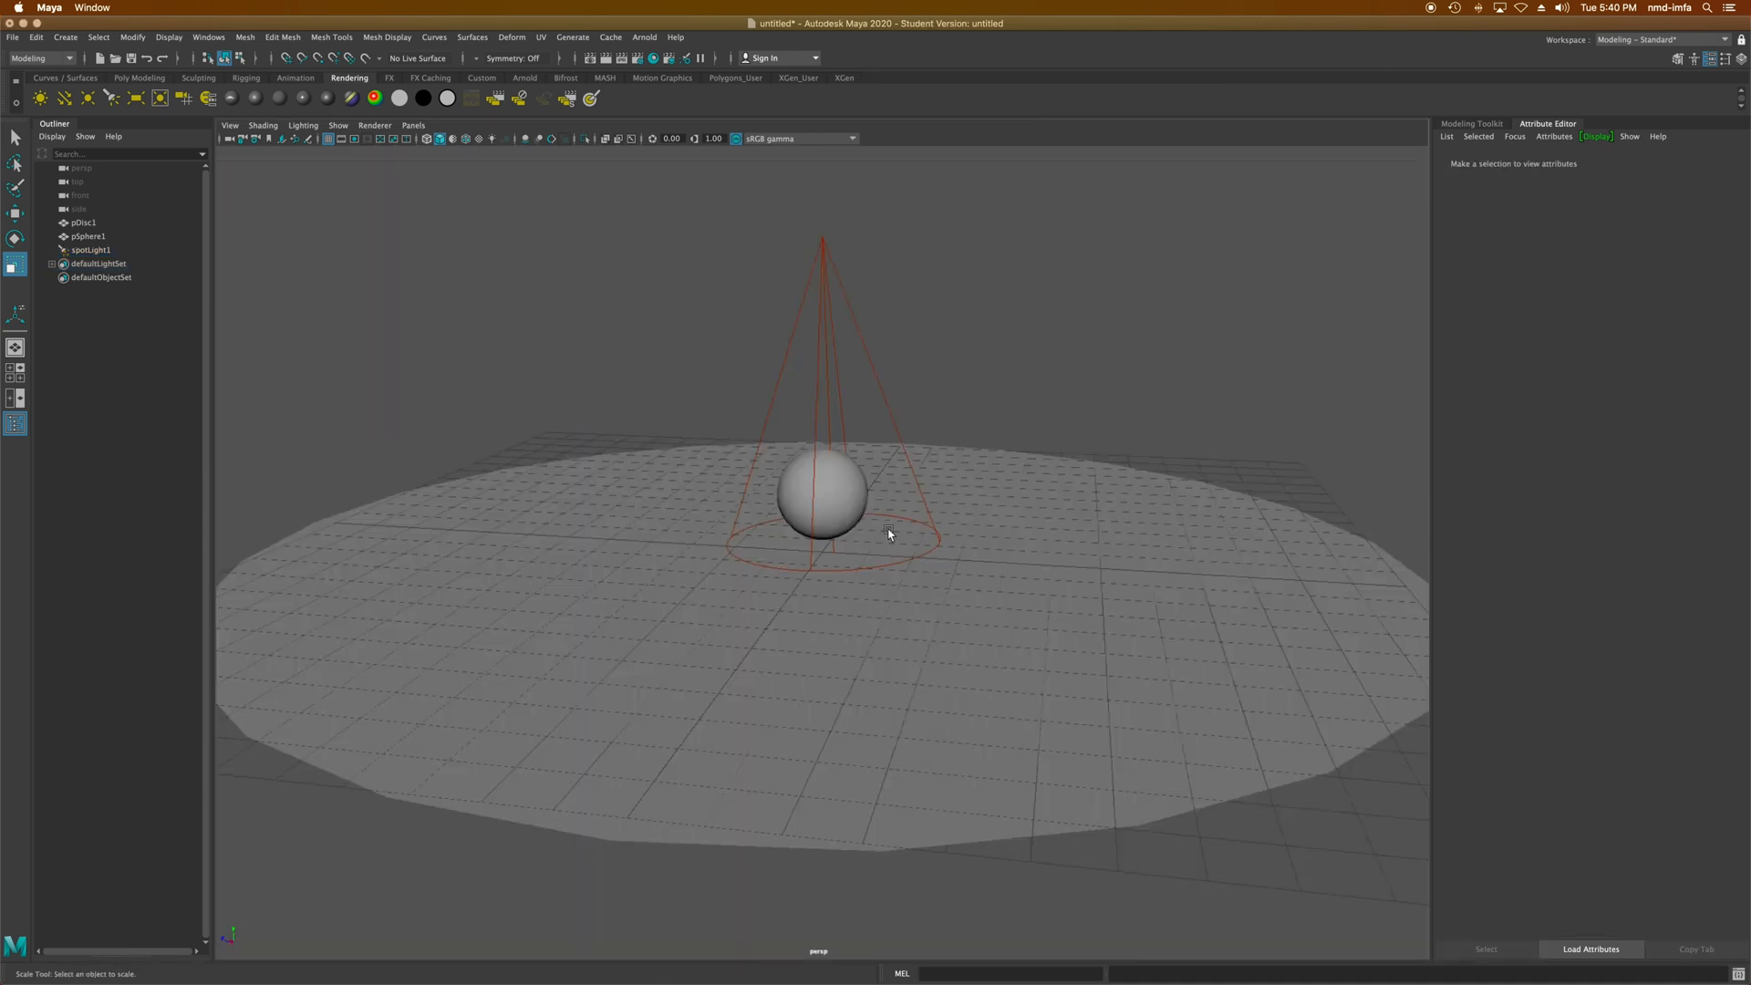
# - Select the spot light and start an Arnold RenderView render of the perspective view
pyautogui.click(821, 277)
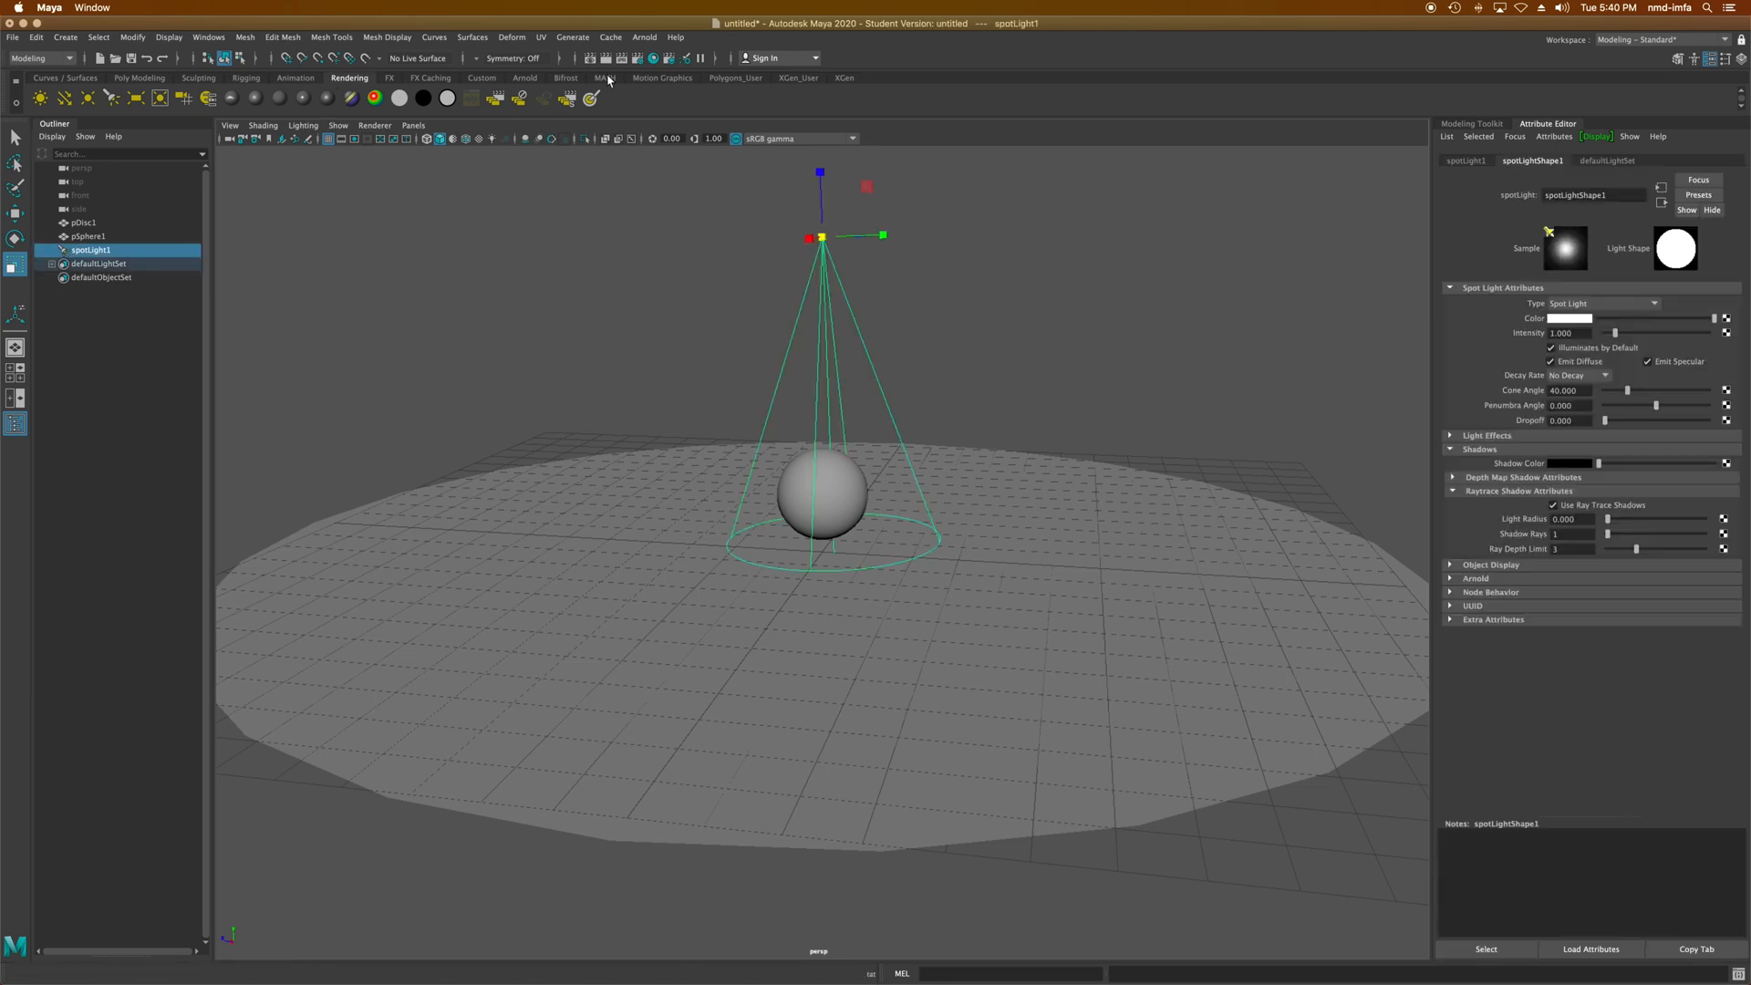
pyautogui.click(526, 77)
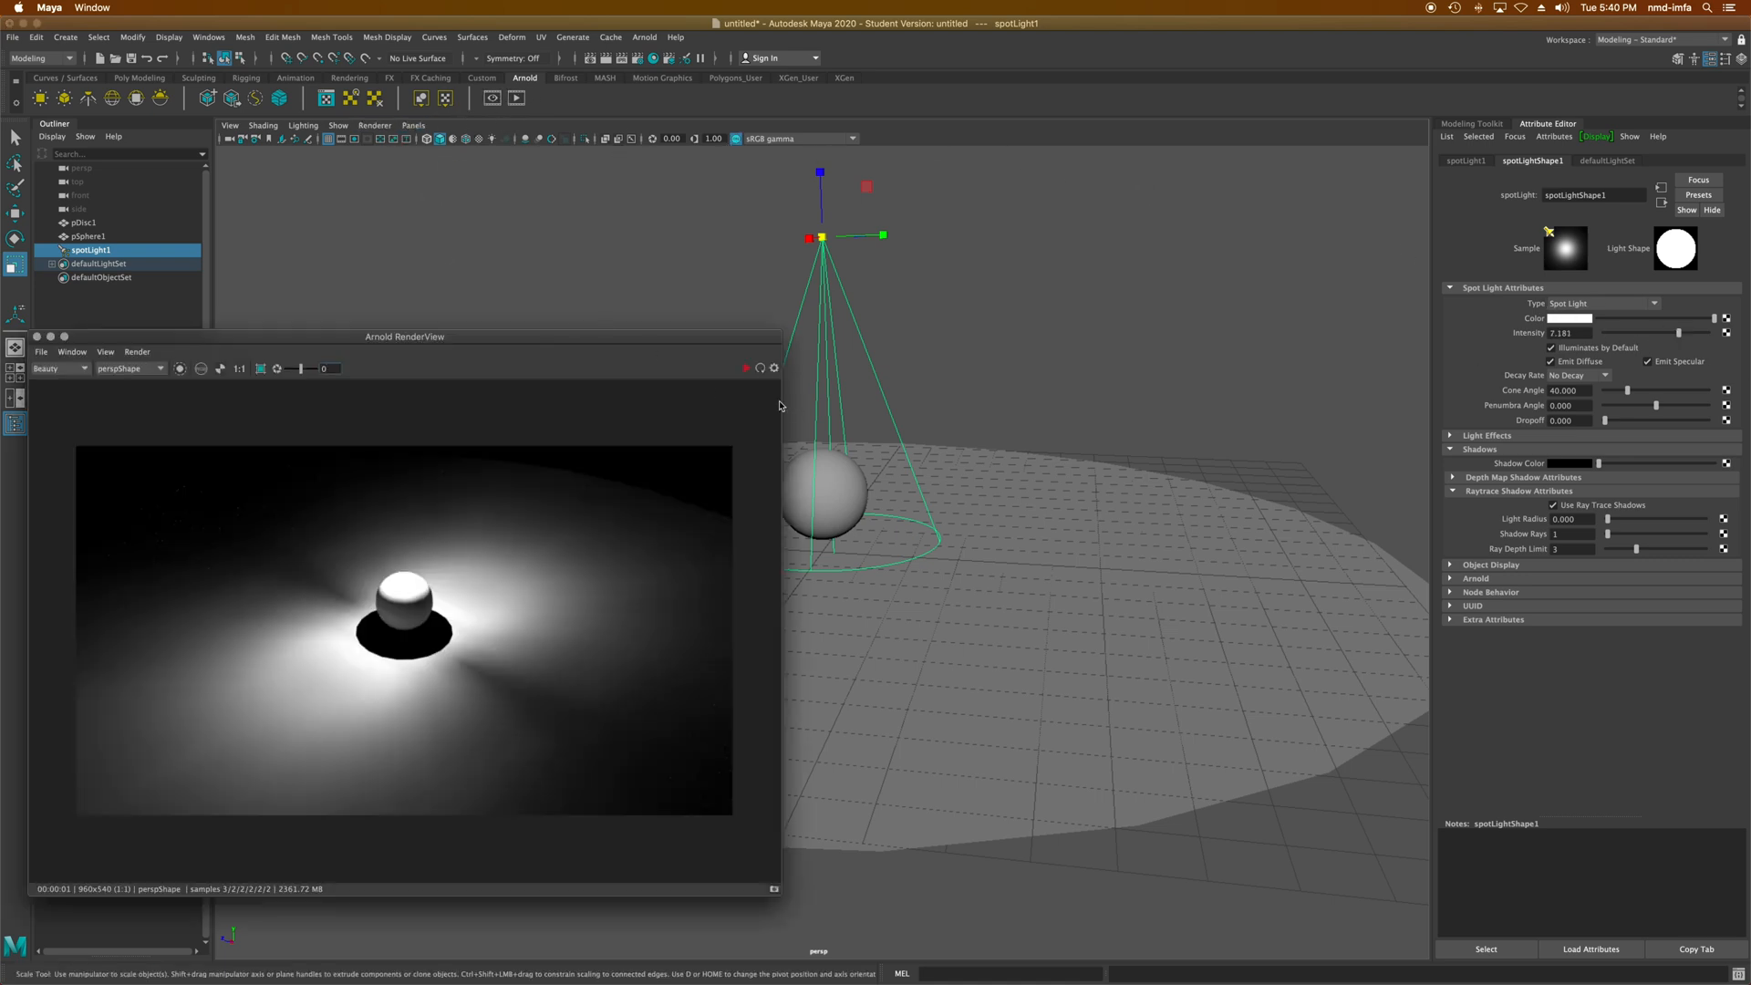
pyautogui.click(745, 369)
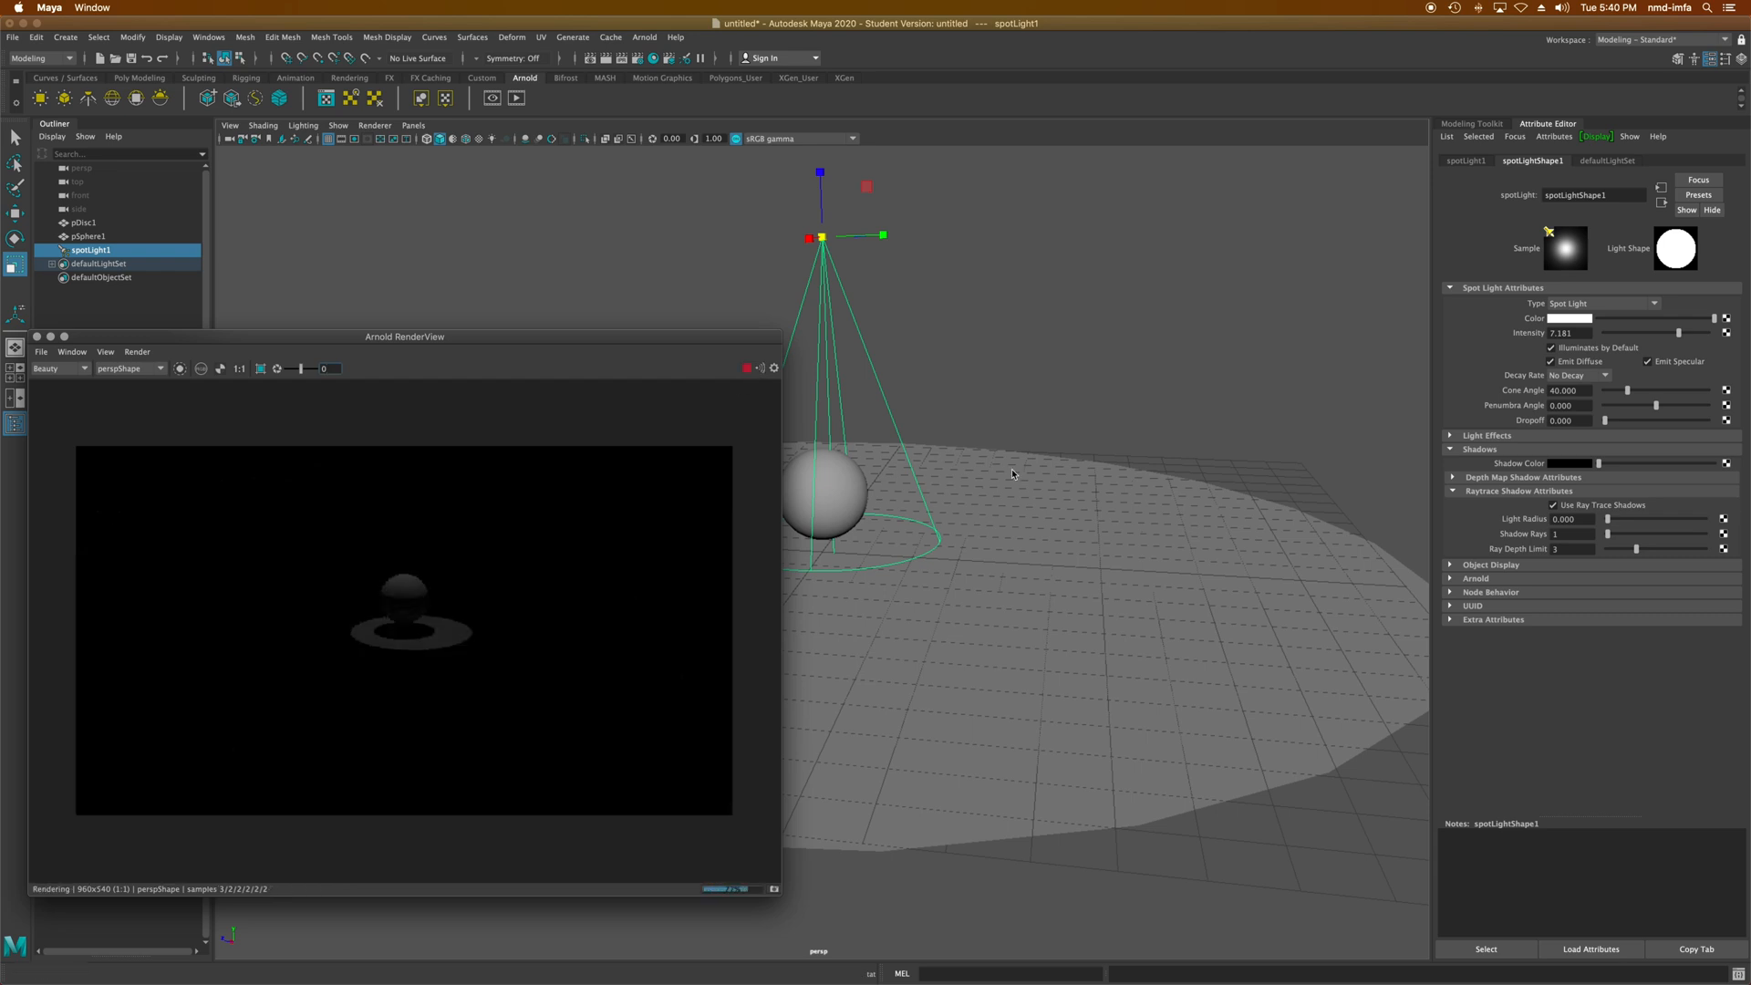
# - Try a spot light intensity of 33, then settle on 87
pyautogui.click(1583, 334)
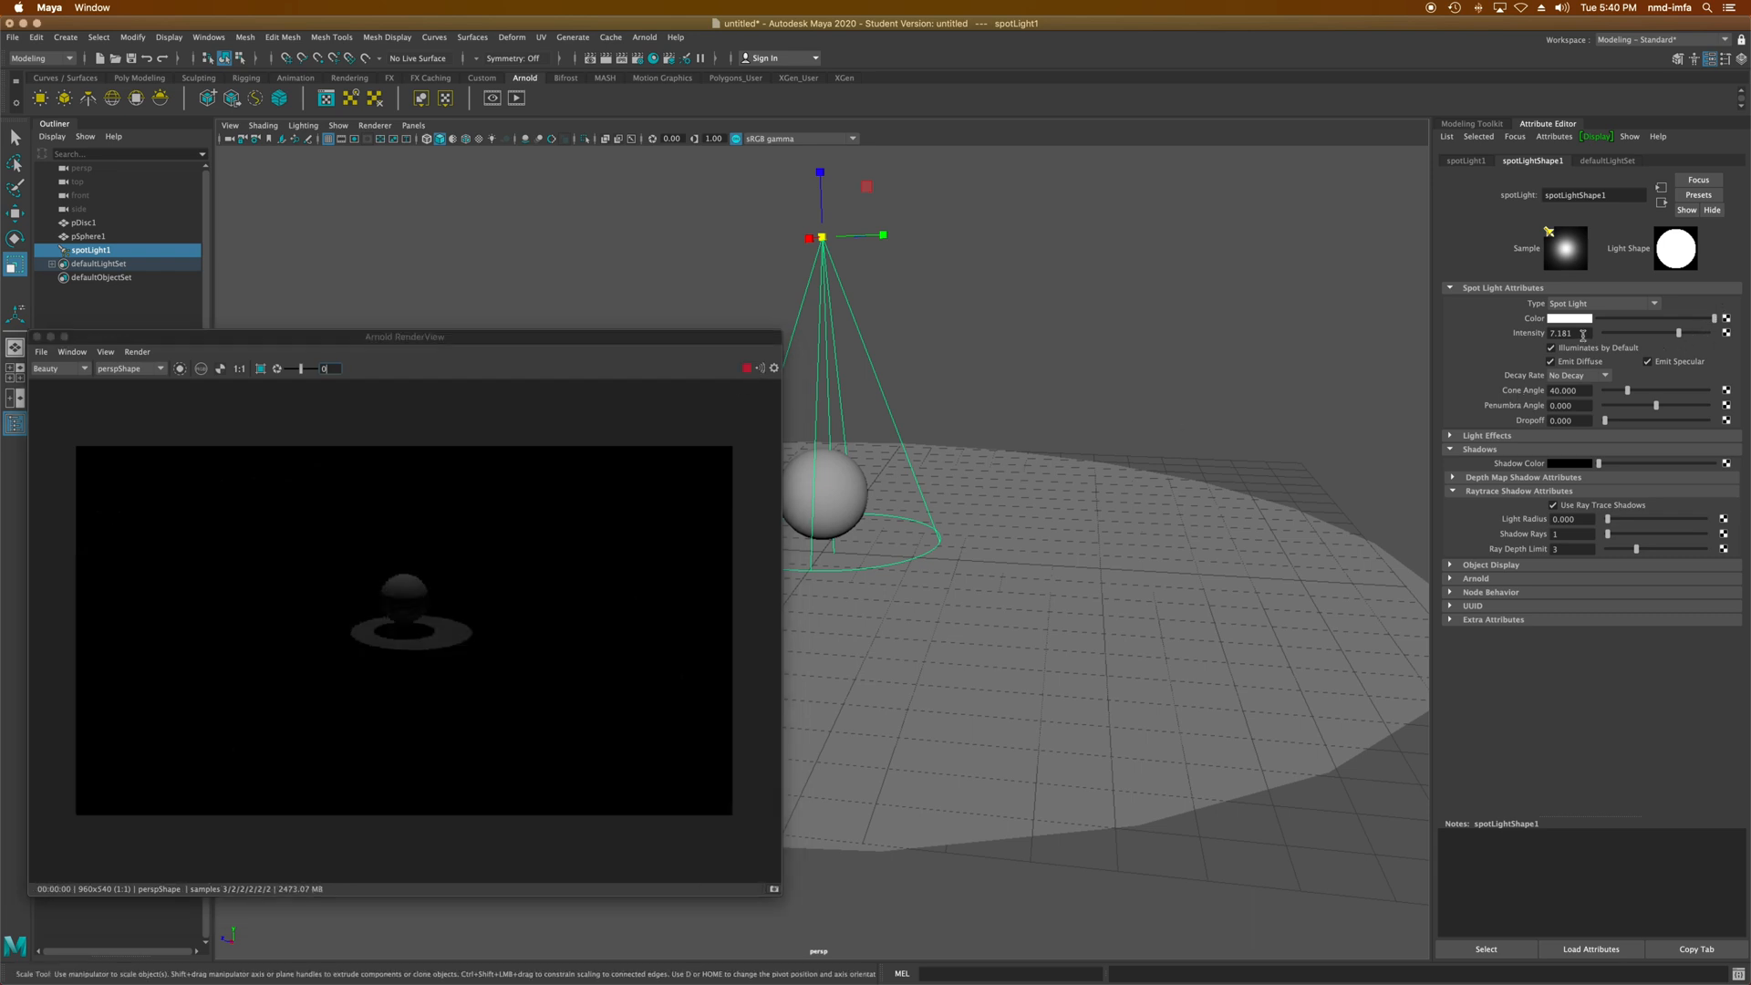
pyautogui.write('33')
pyautogui.press('Return')
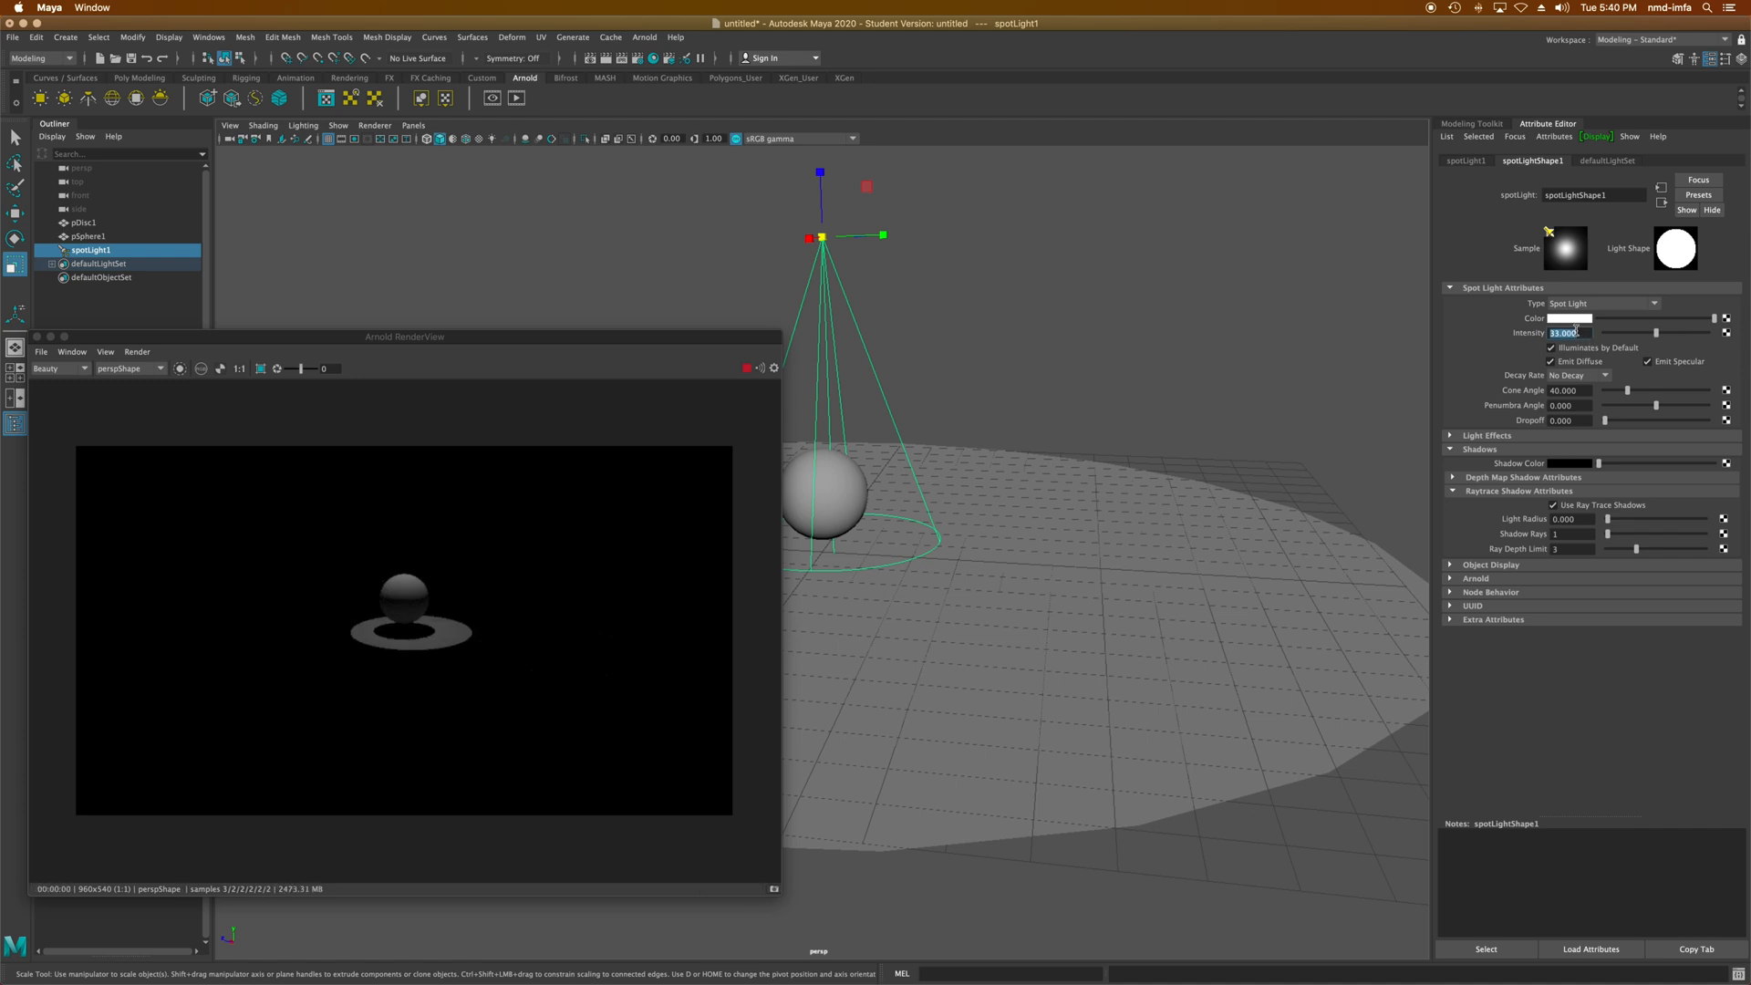
pyautogui.write('87')
pyautogui.press('Return')
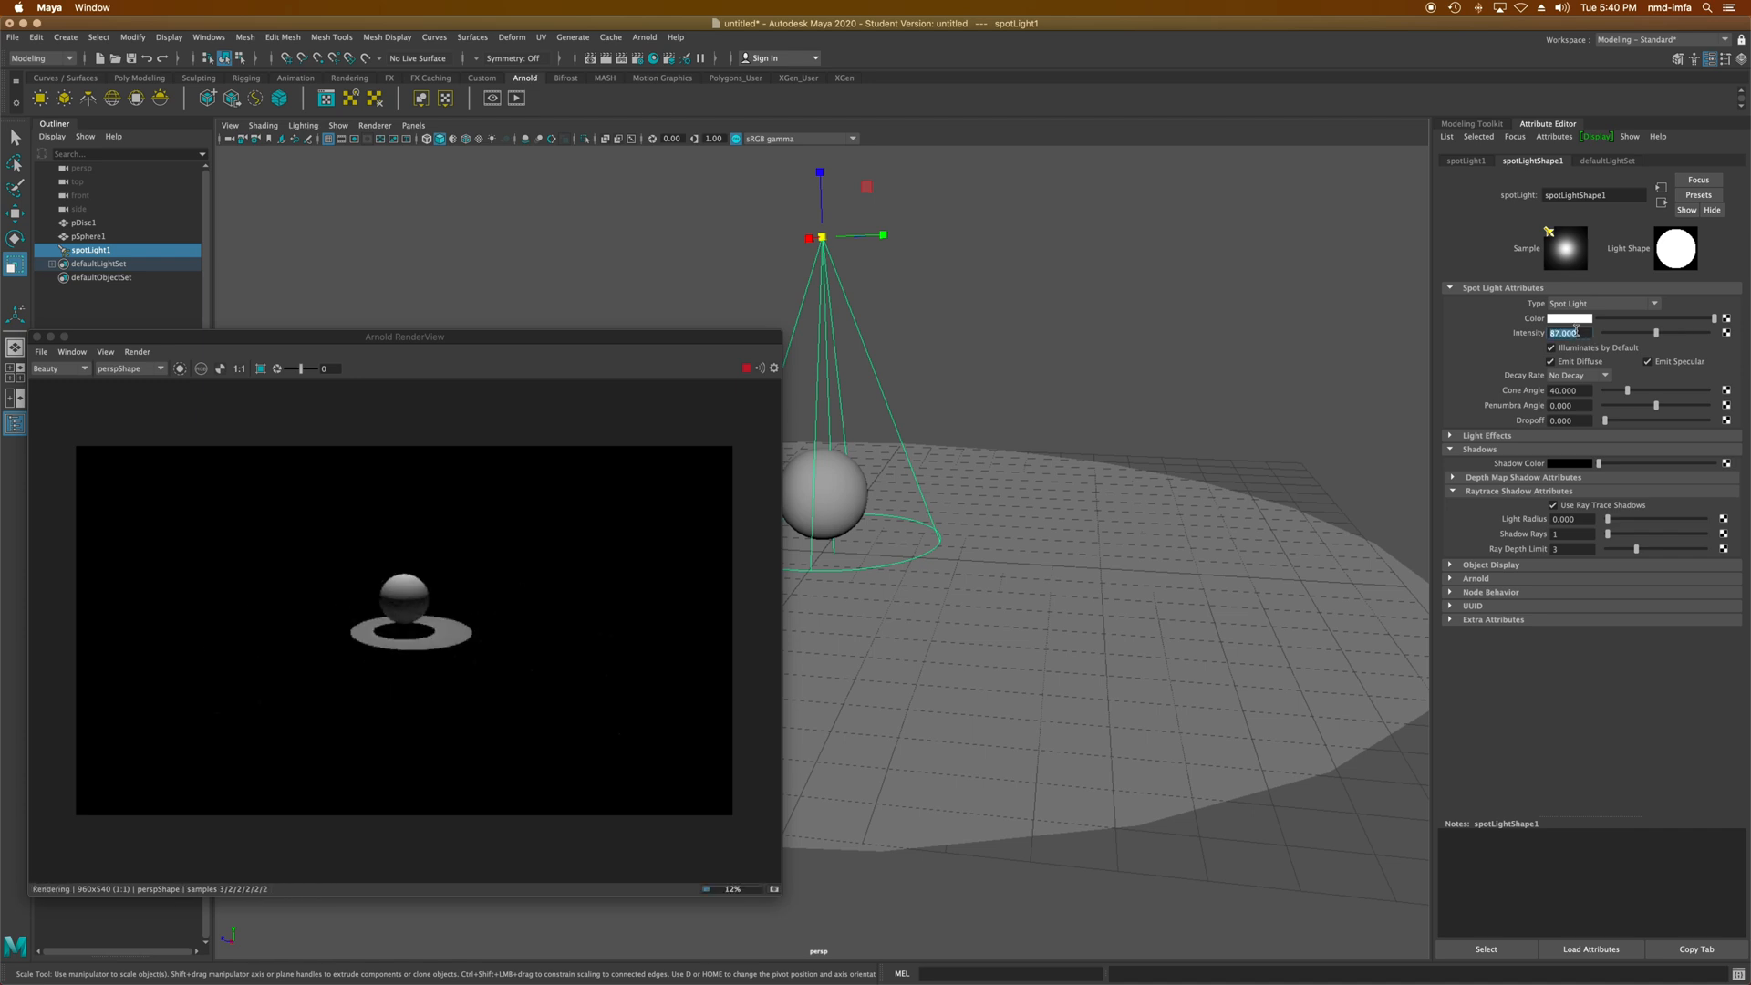
# - Assign a new aiAtmosphereVolume as the atmosphere in the Arnold Renderer's environment render settings
pyautogui.scroll(3, 927, 508)
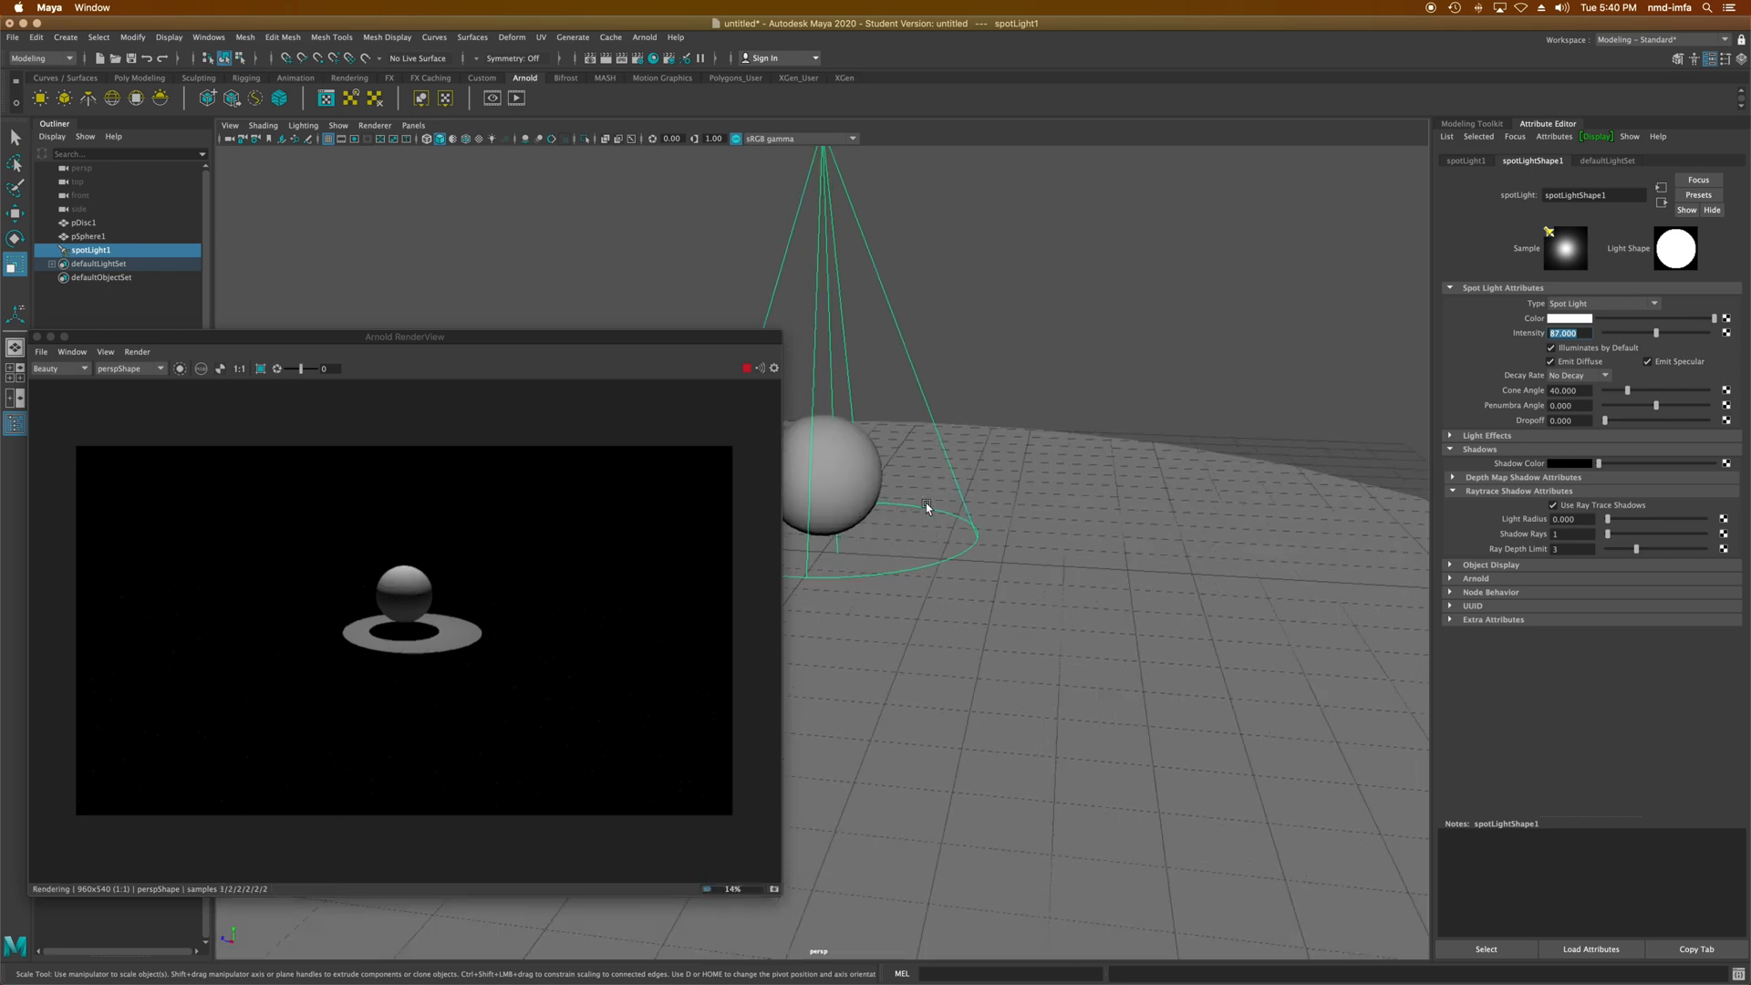
pyautogui.scroll(5, 928, 508)
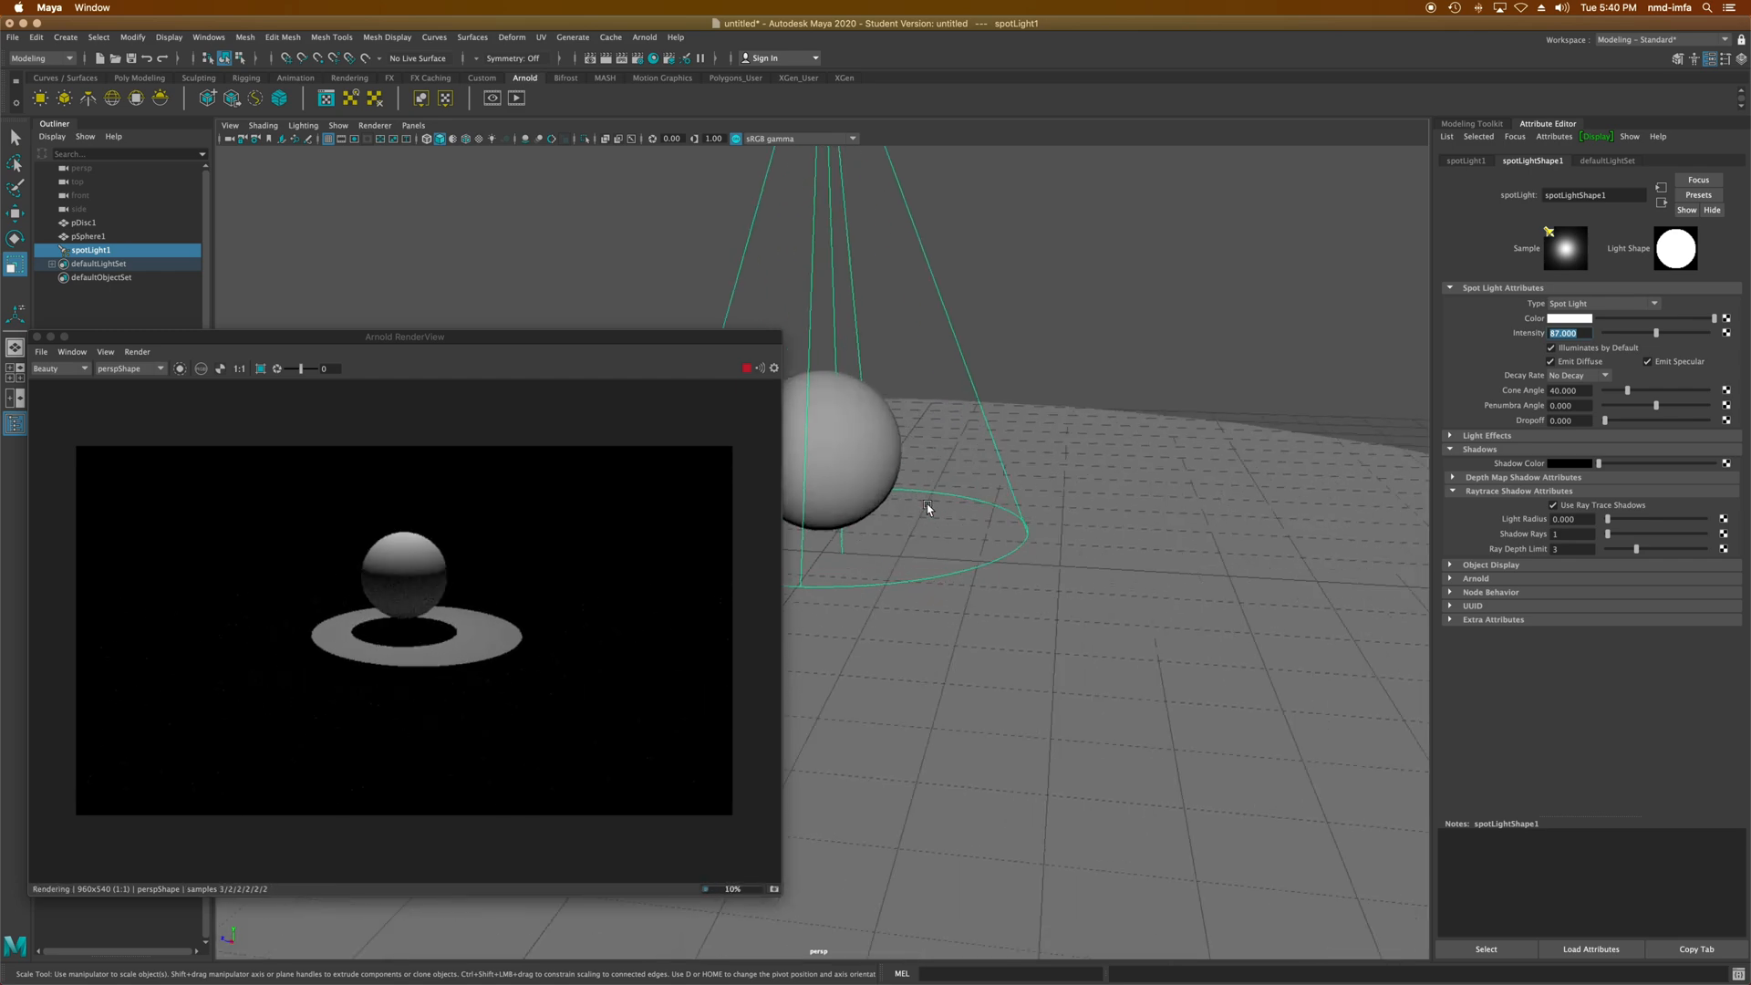
pyautogui.keyDown('alt'); pyautogui.moveTo(964, 490); pyautogui.dragTo(641, 523); pyautogui.keyUp('alt')
pyautogui.keyDown('alt'); pyautogui.moveTo(864, 512); pyautogui.dragTo(832, 508); pyautogui.keyUp('alt')
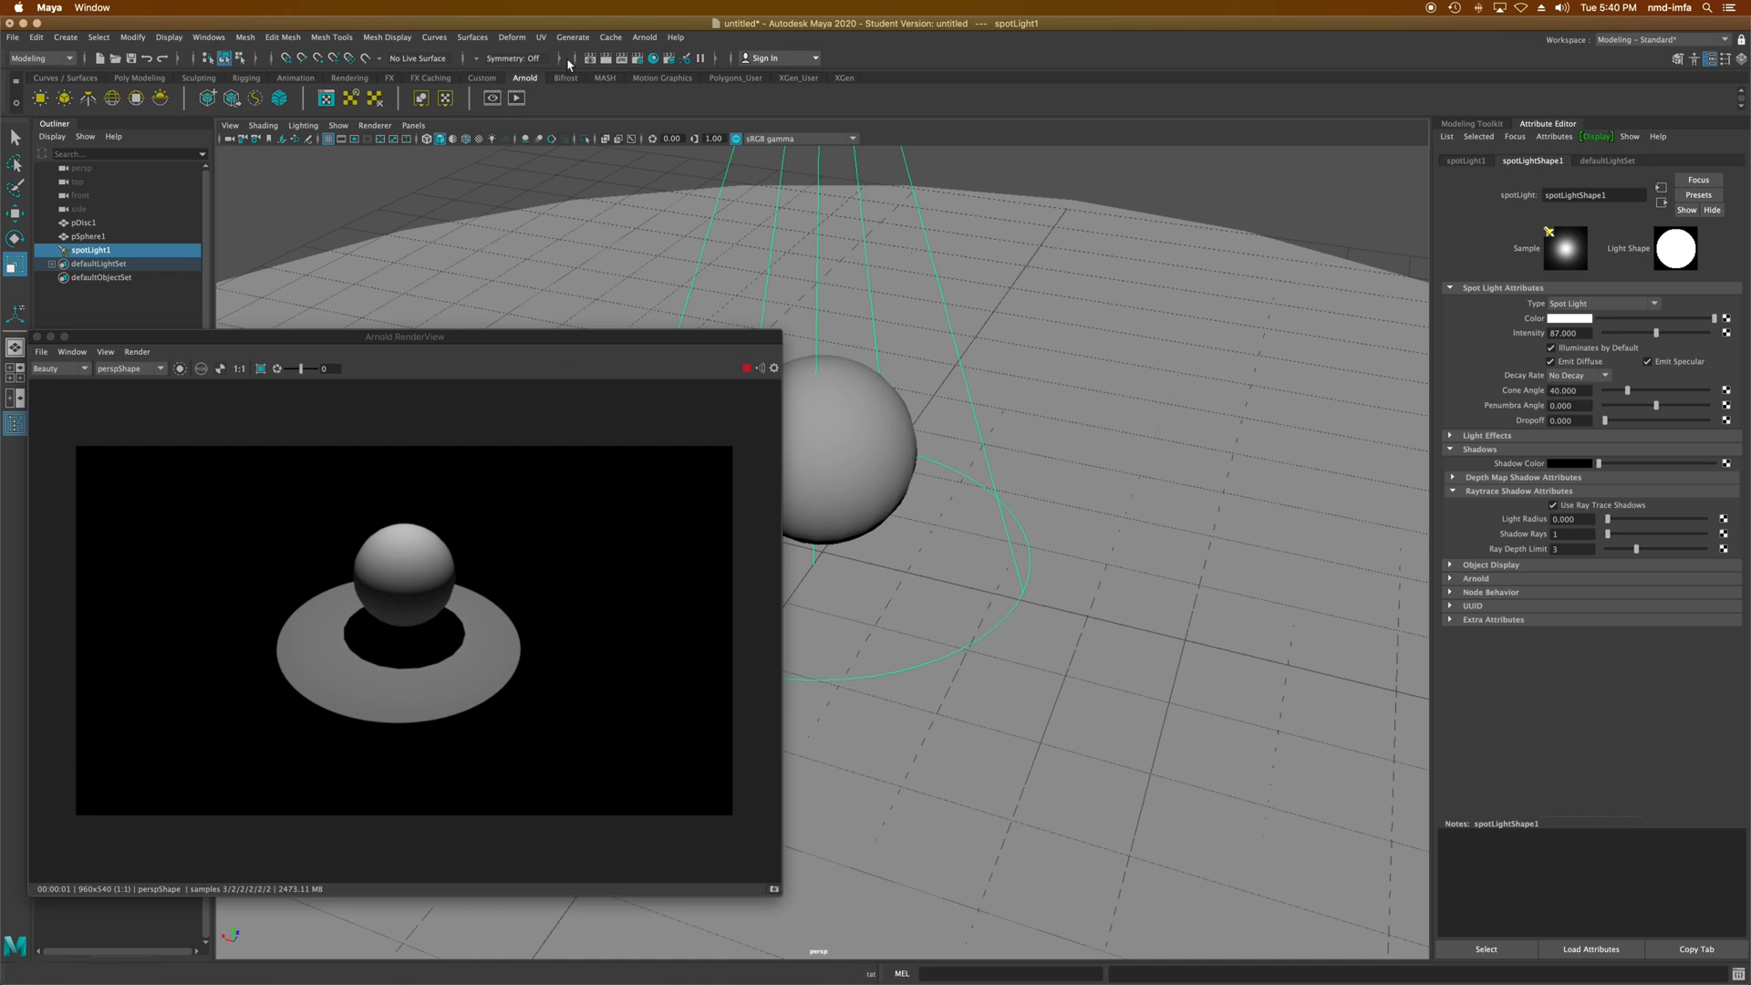
pyautogui.click(644, 64)
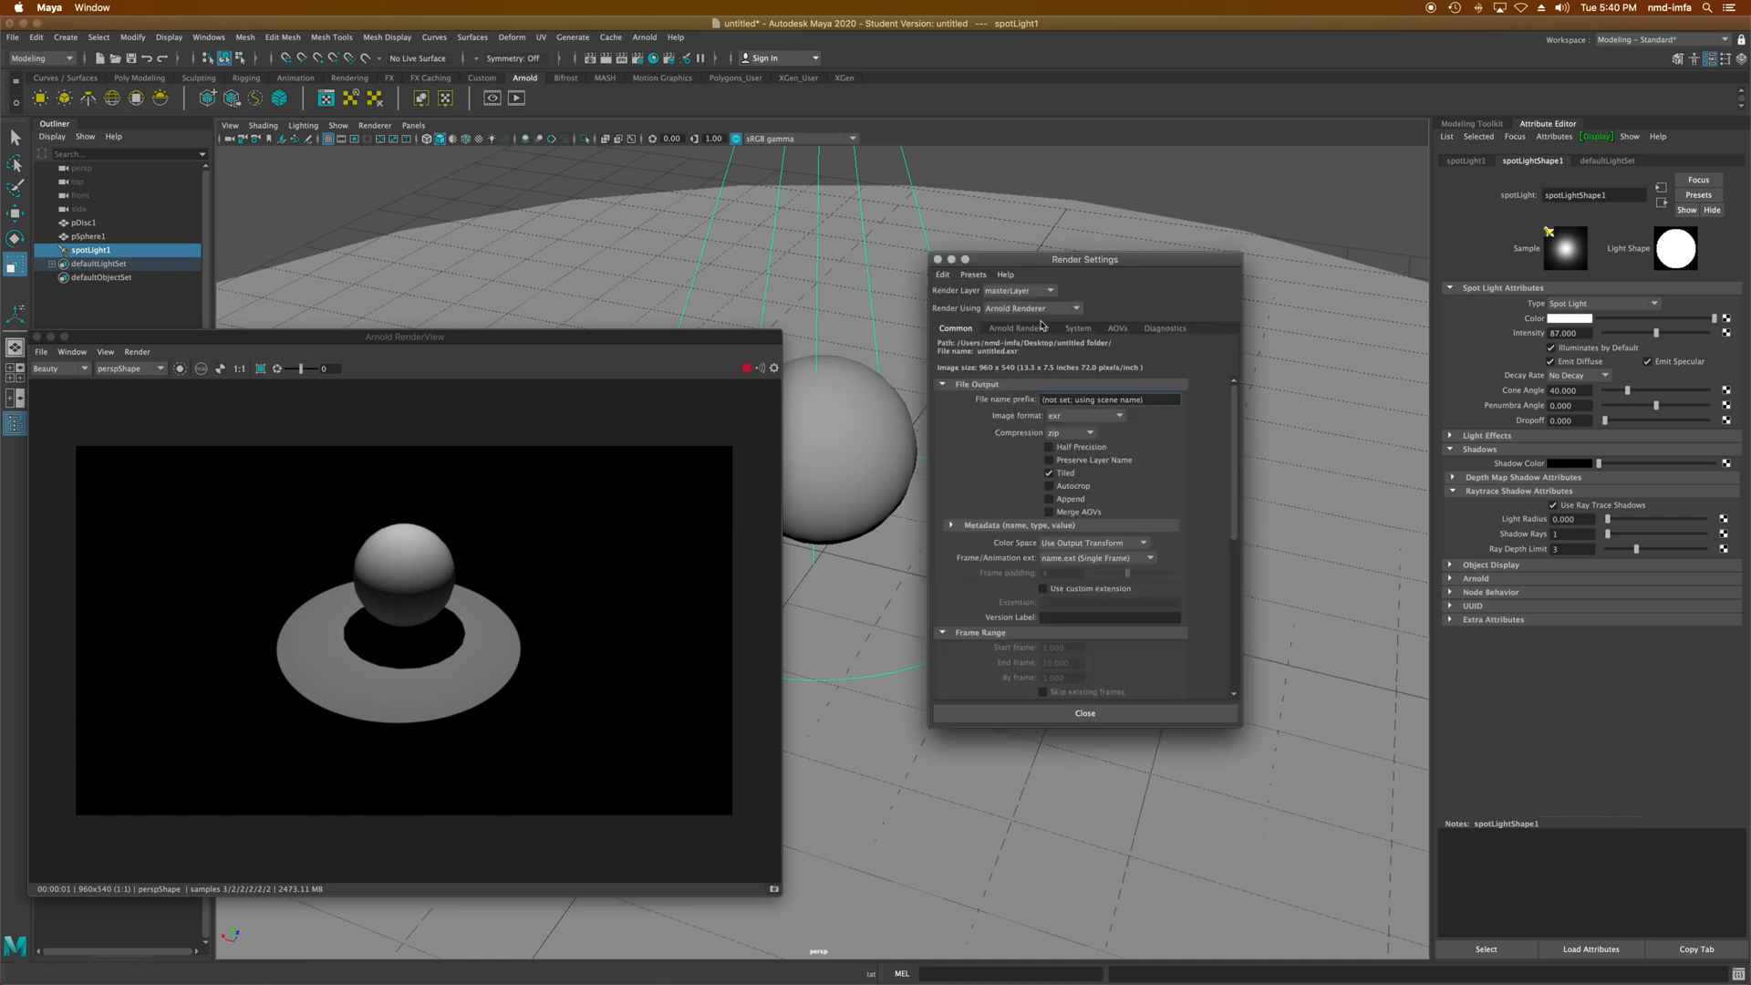
pyautogui.click(1012, 329)
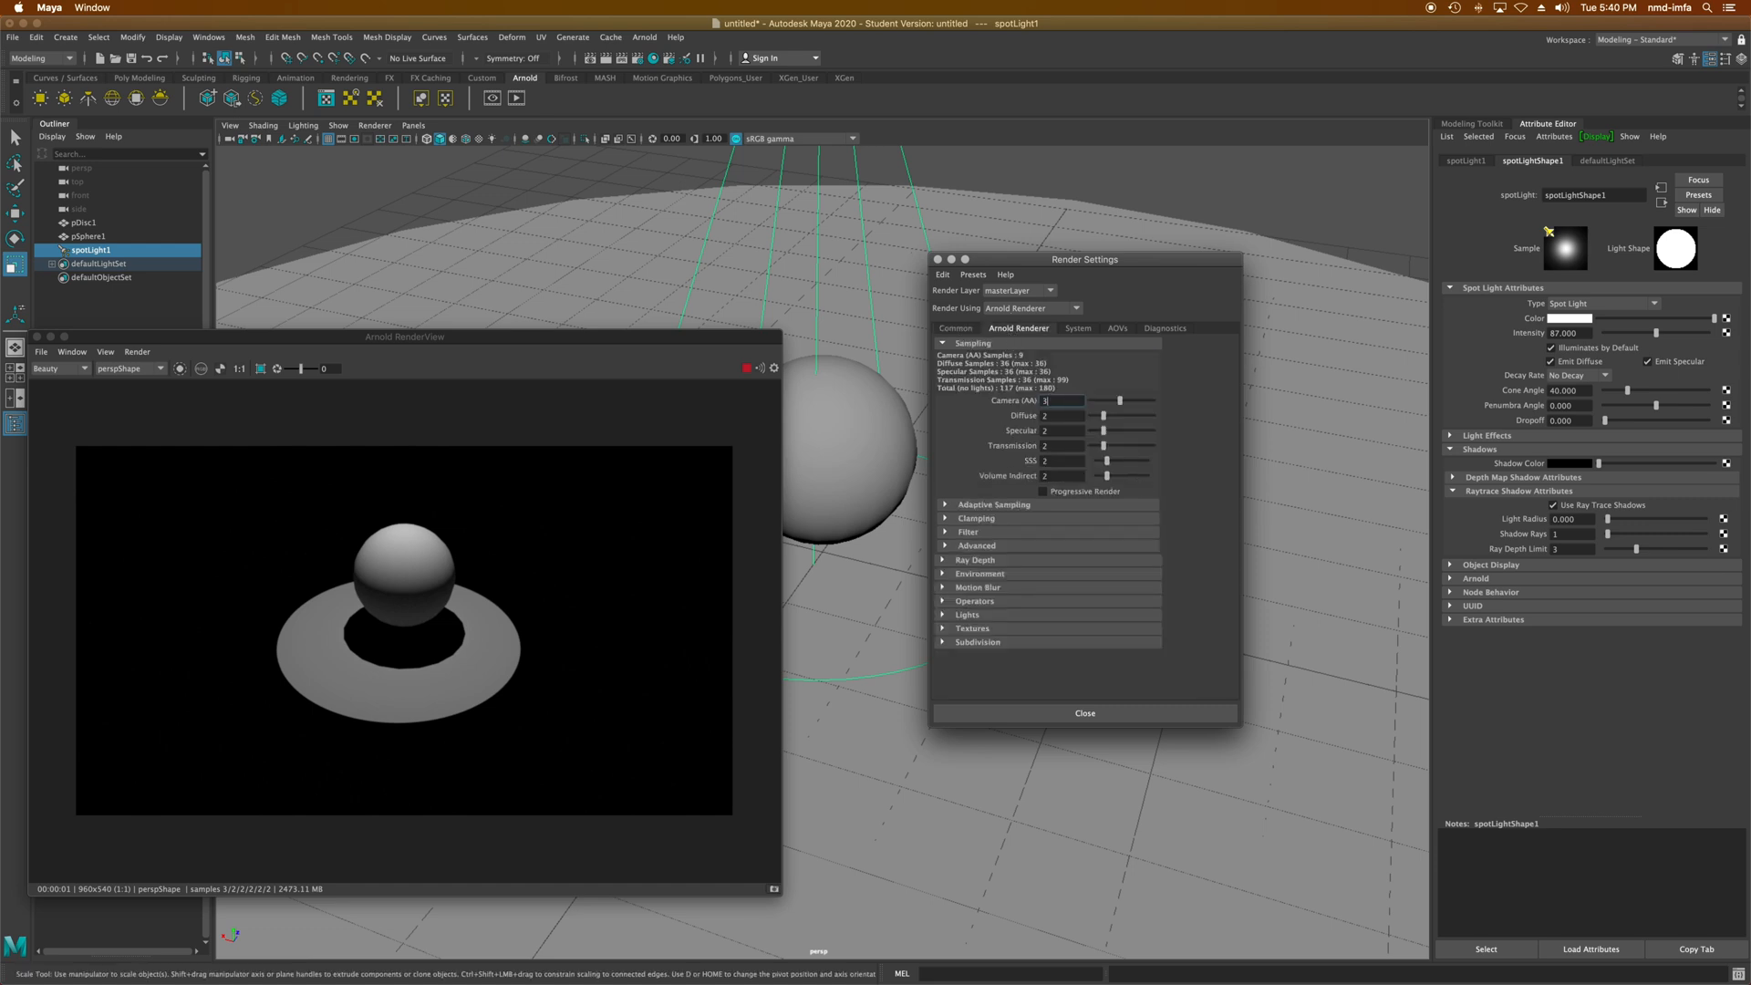
pyautogui.press('super+Tab')
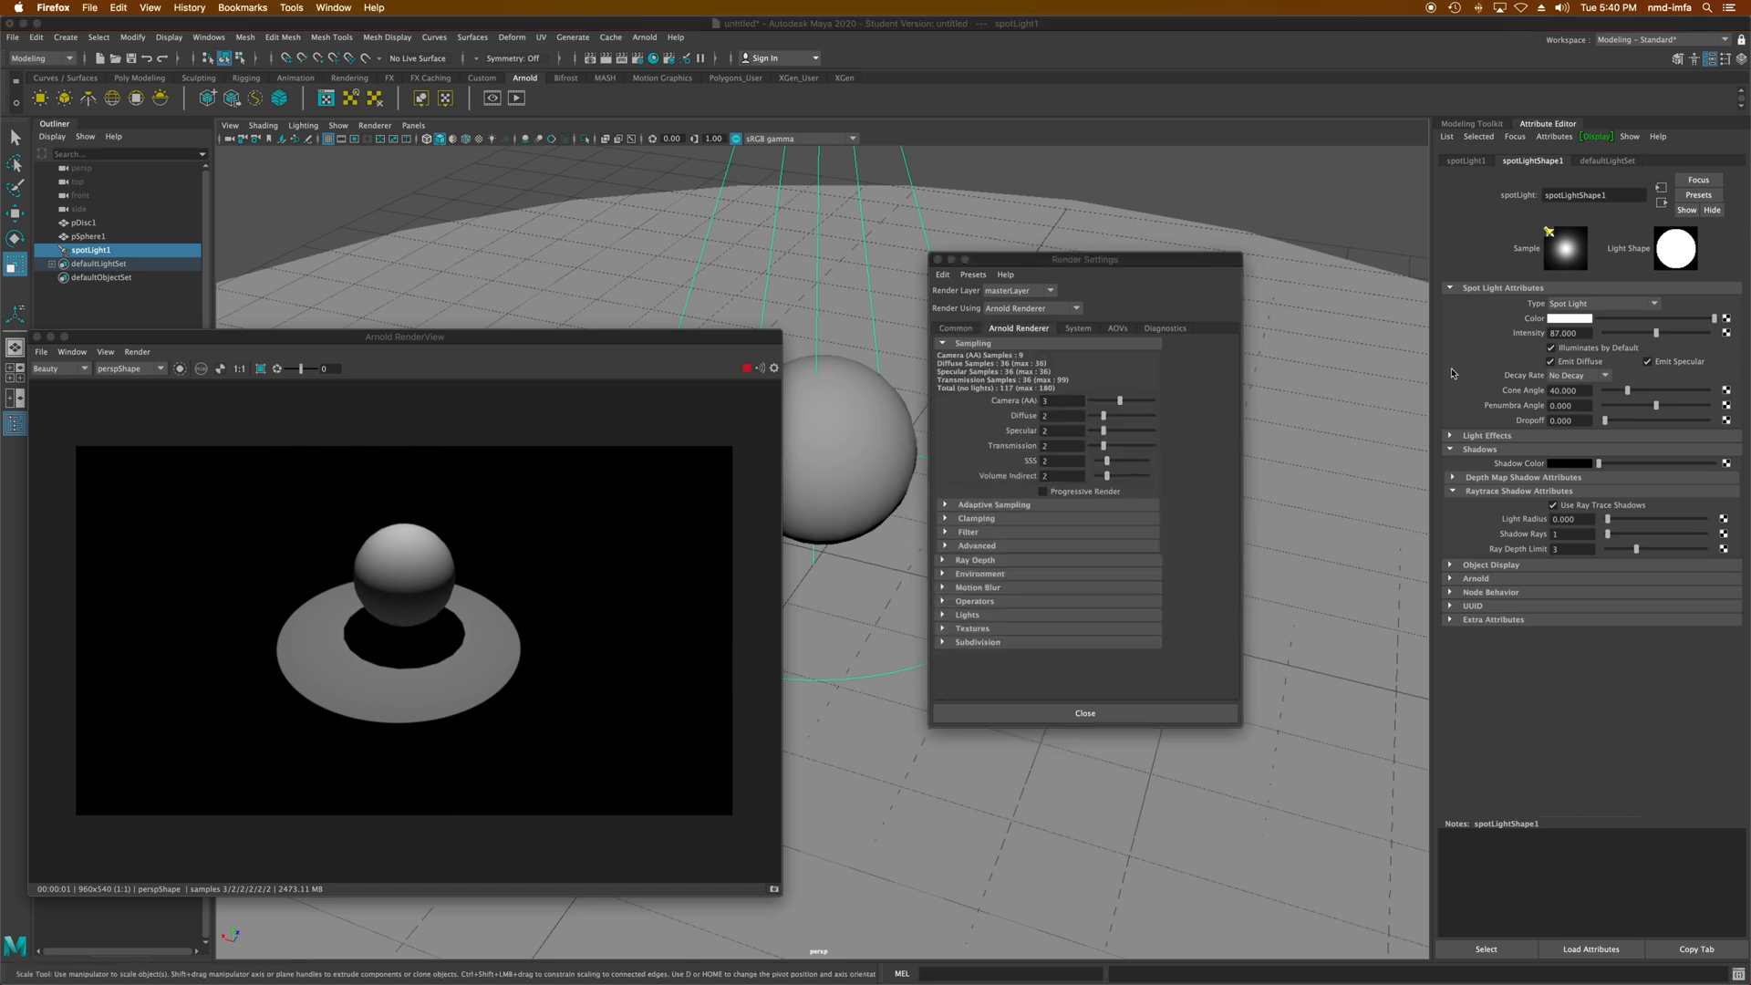
pyautogui.click(945, 574)
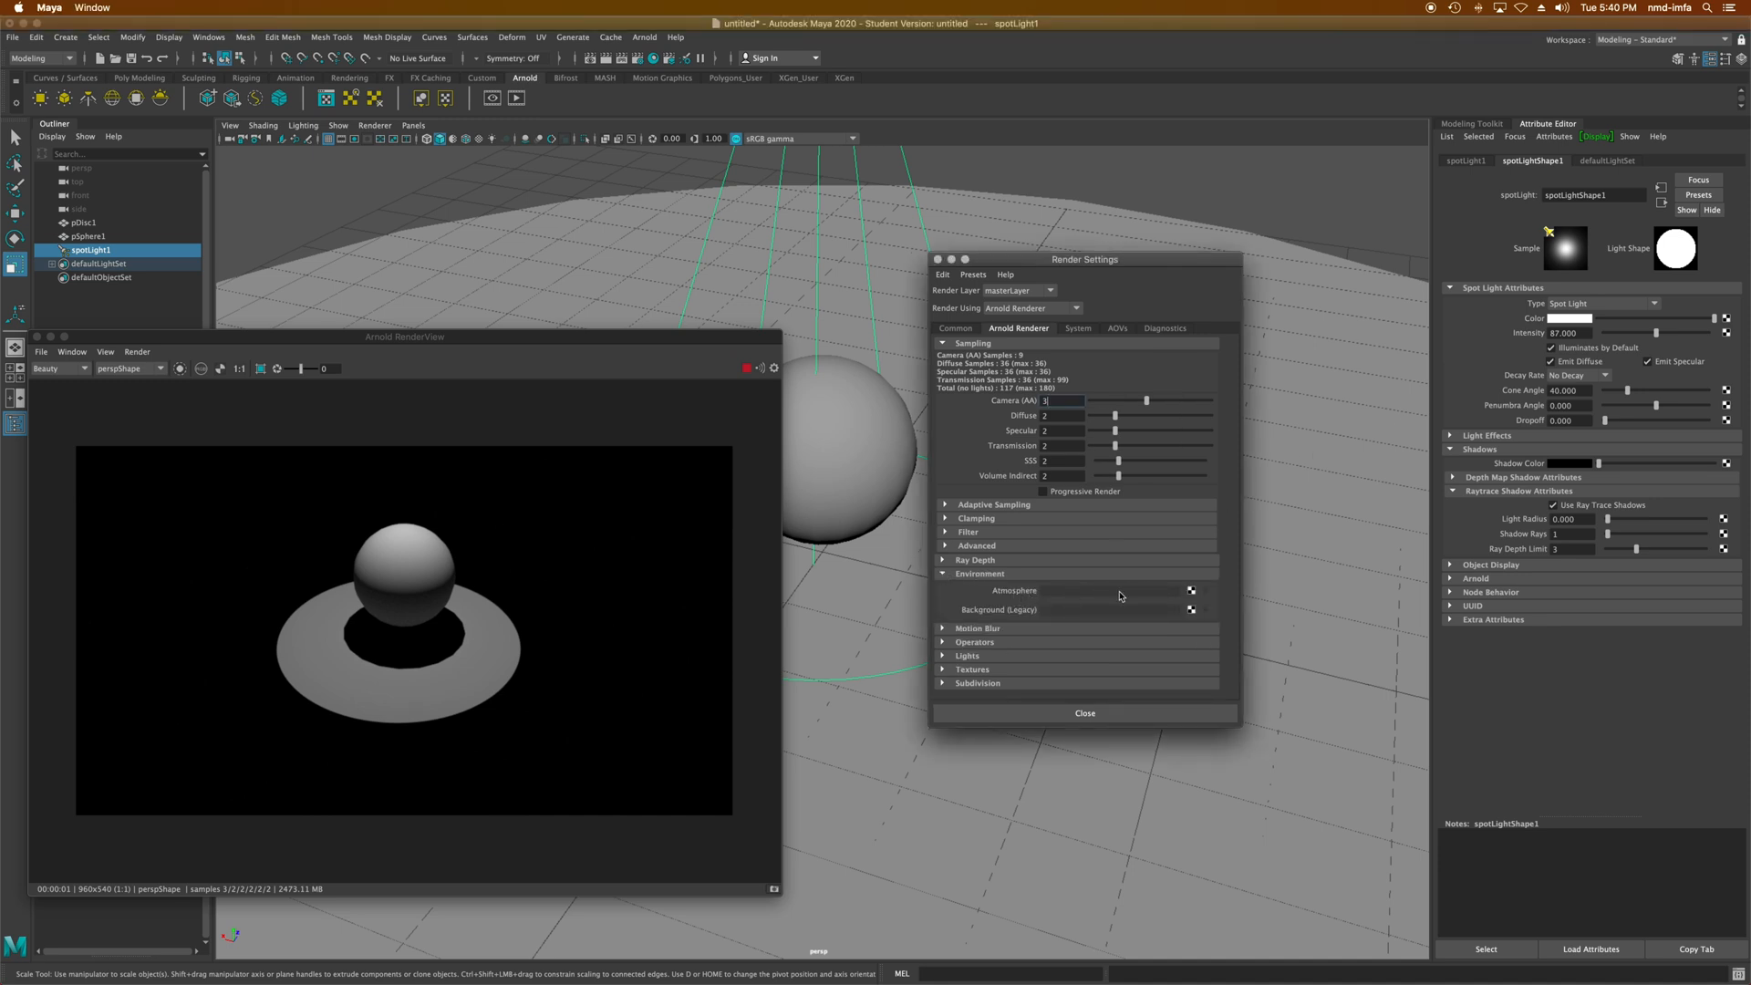
pyautogui.click(1191, 591)
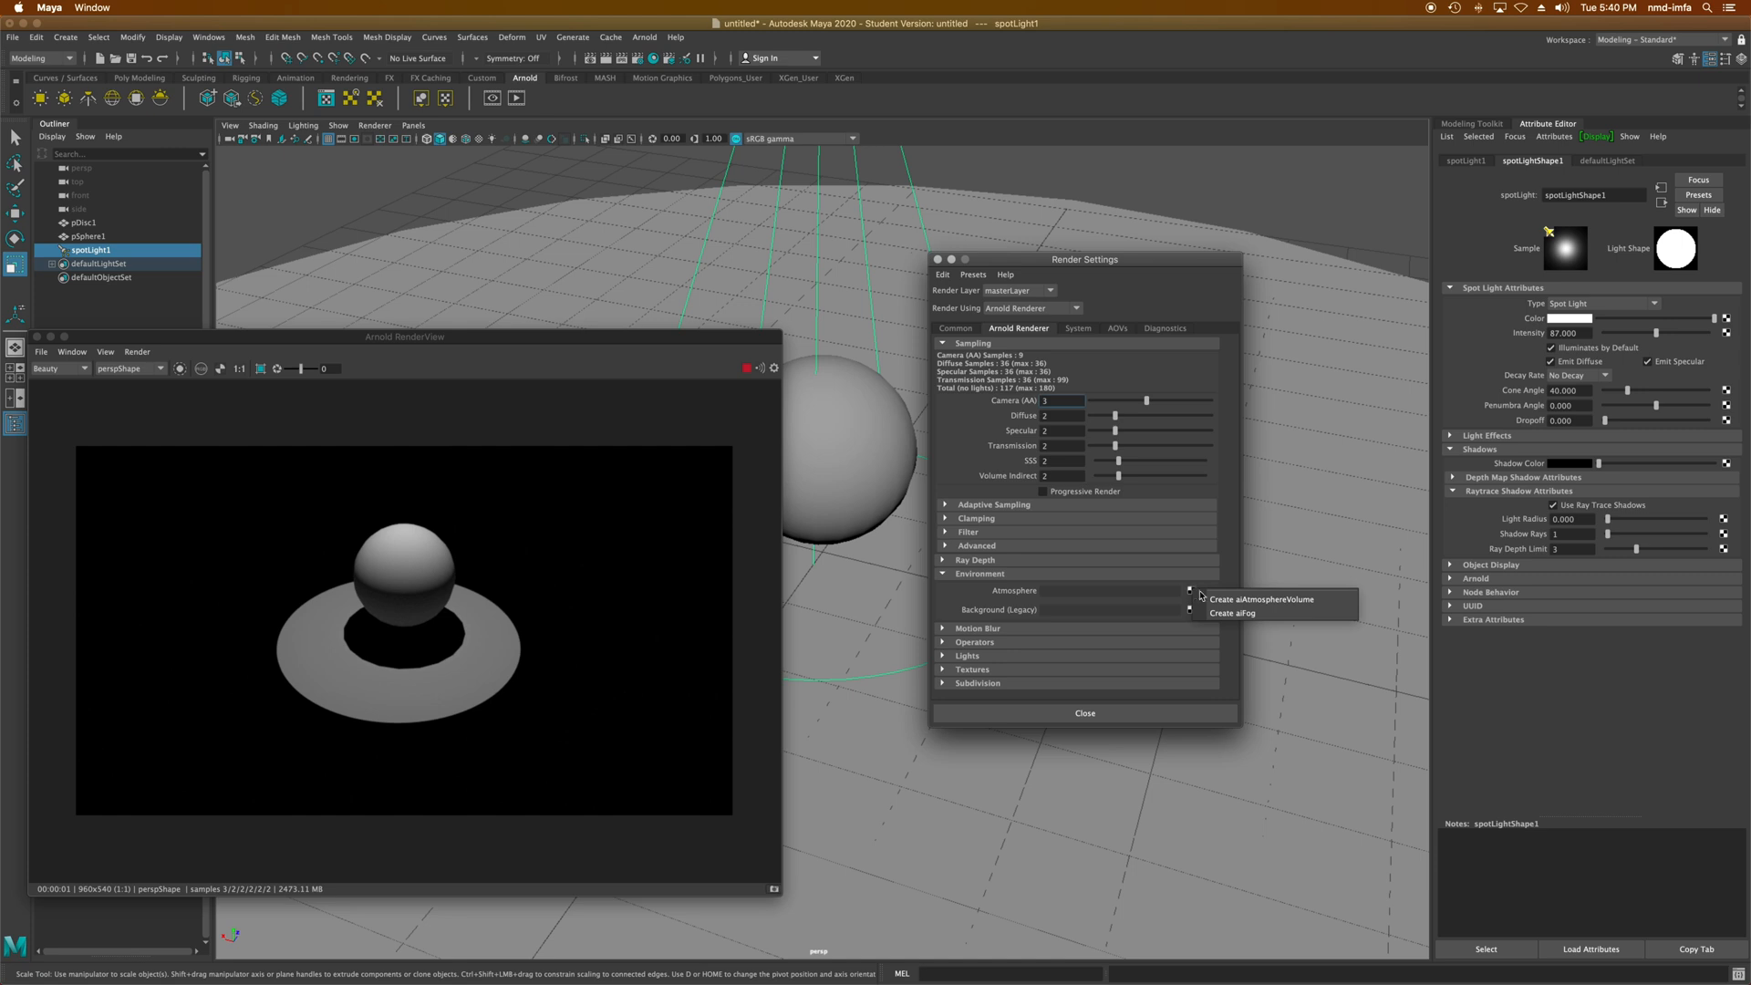
pyautogui.click(1257, 602)
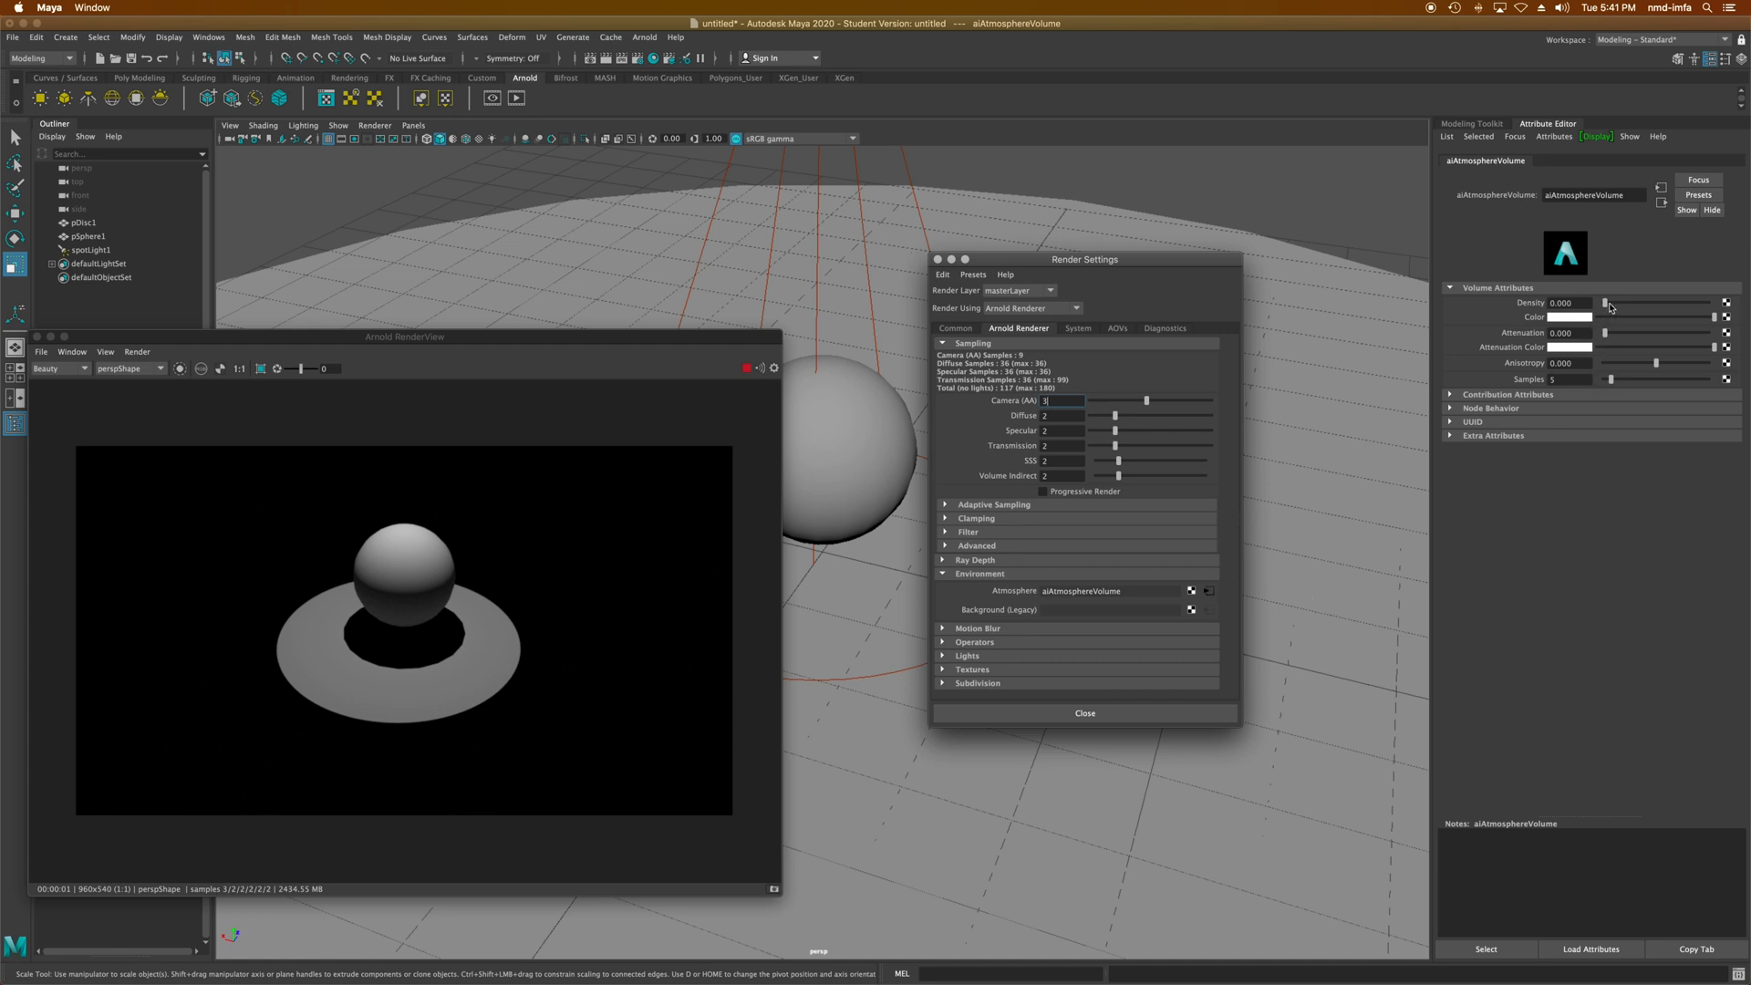
# - Set the atmosphere volume's density to about 0.16 and examine the full light beam in the render
pyautogui.moveTo(1610, 308); pyautogui.dragTo(1622, 303)
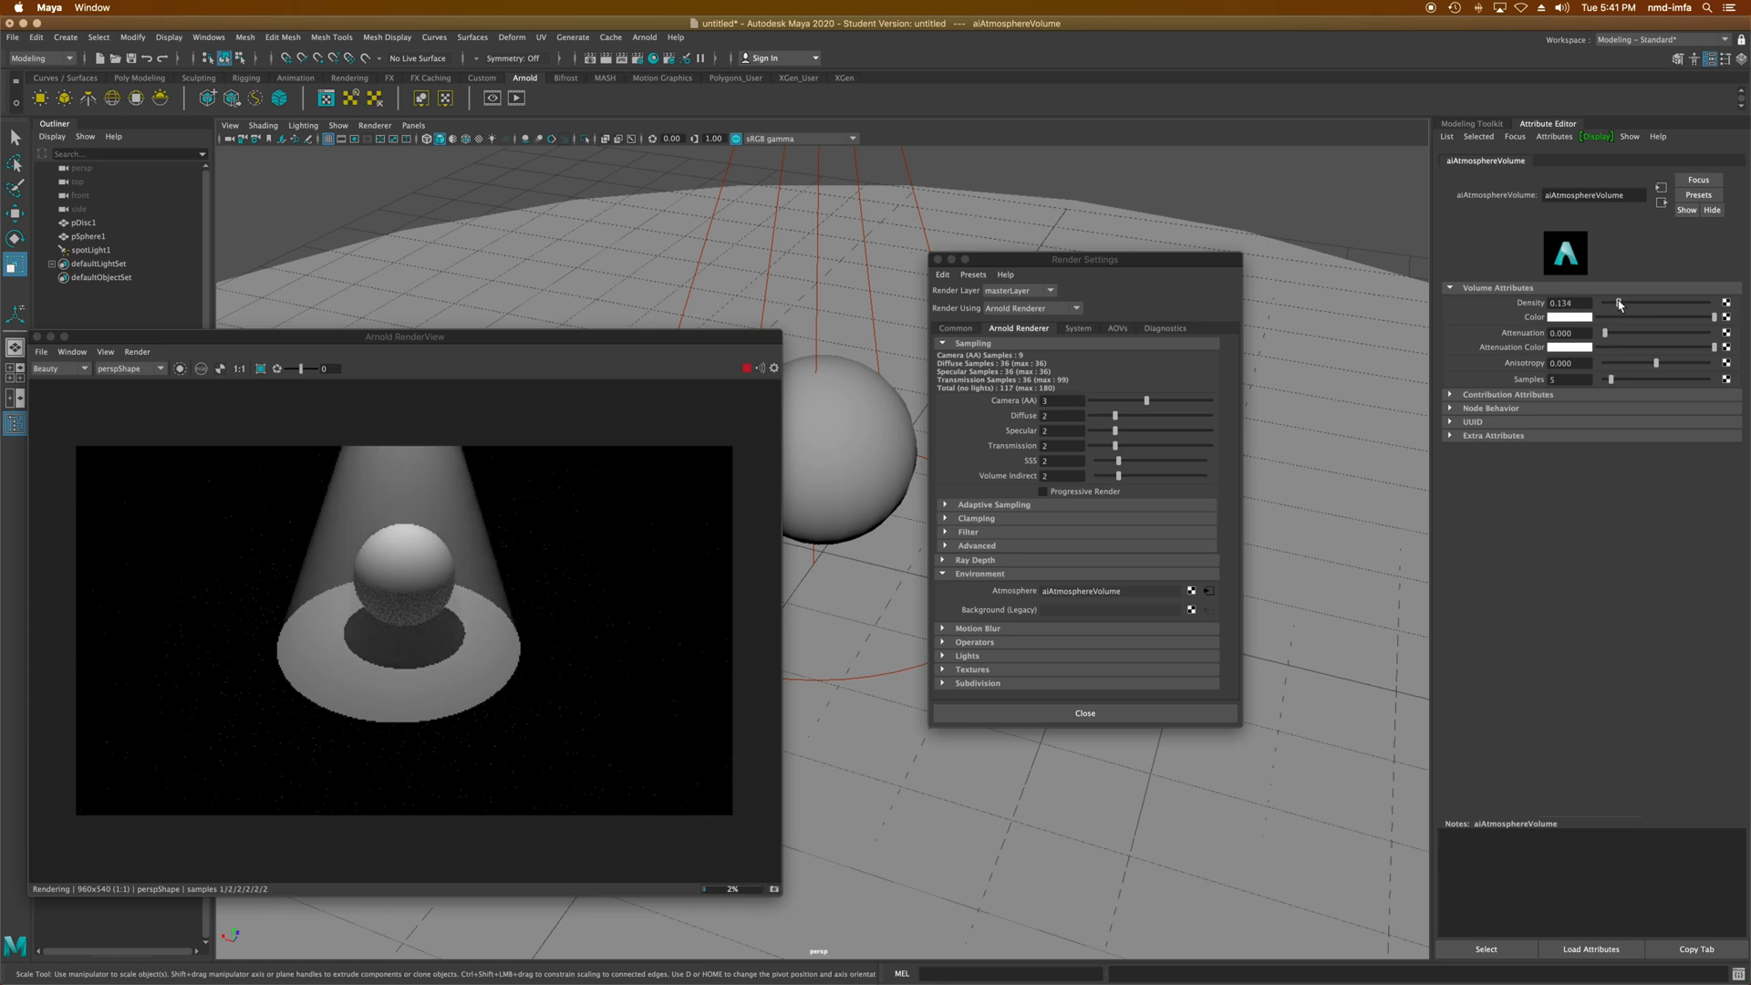
pyautogui.scroll(-4, 832, 508)
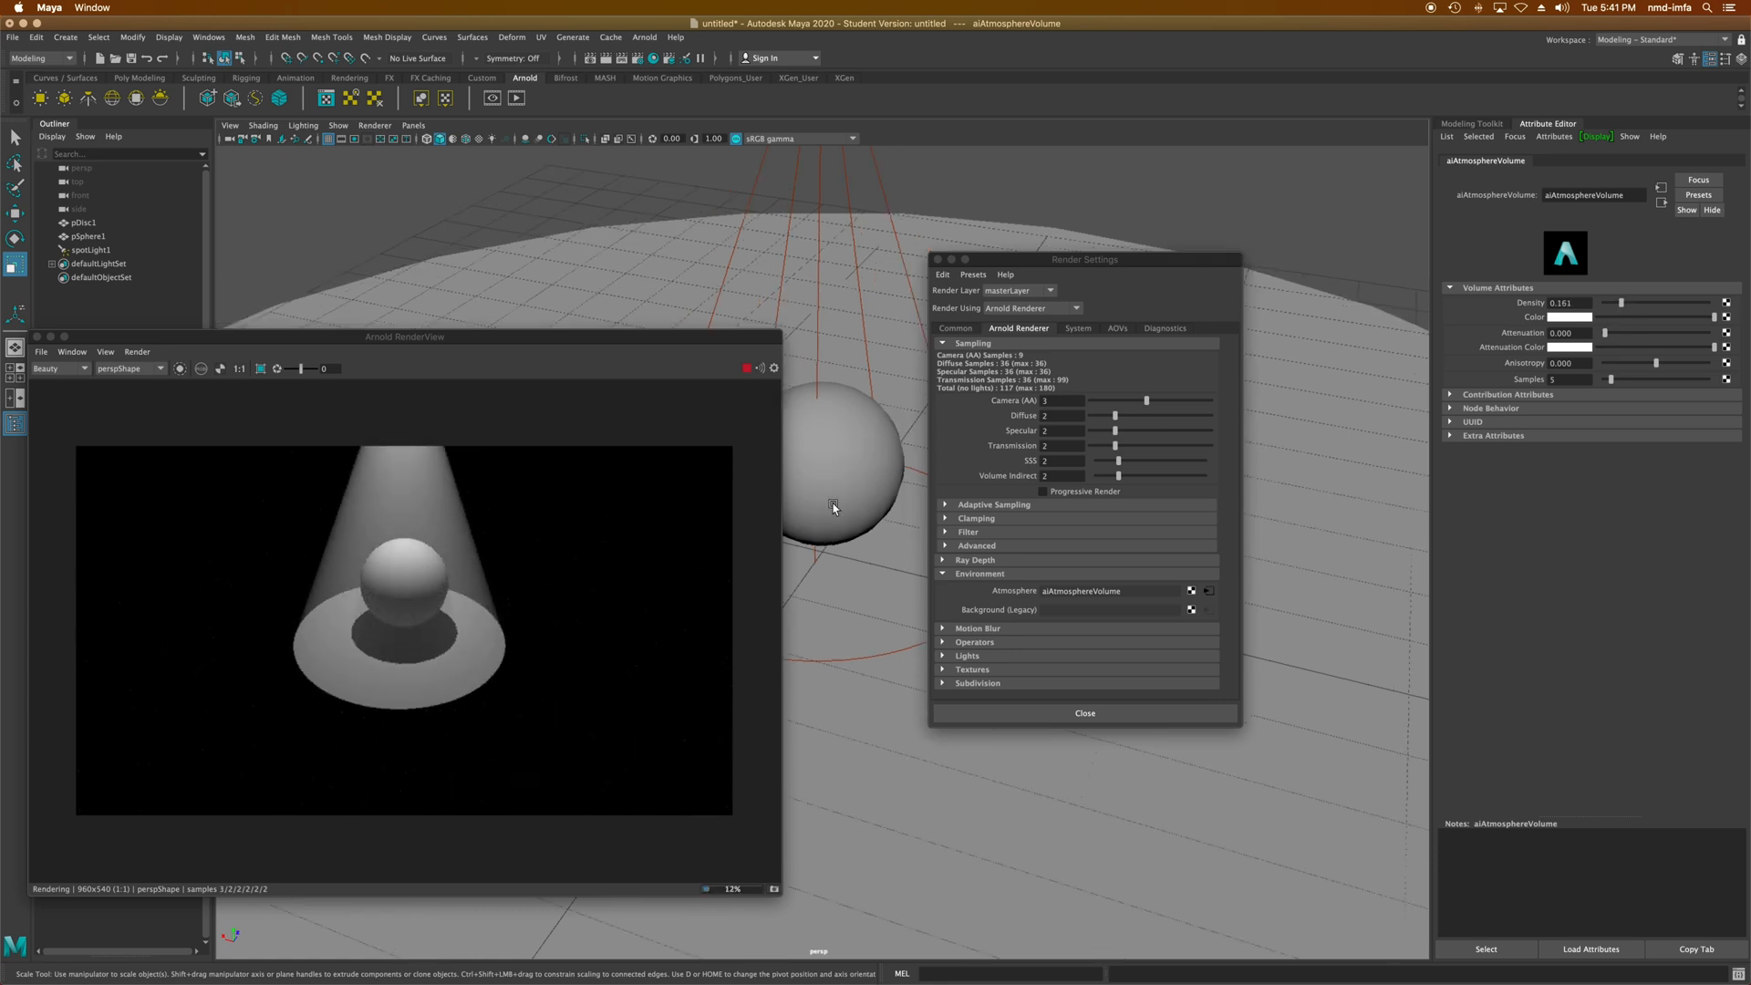
pyautogui.keyDown('alt'); pyautogui.moveTo(865, 545); pyautogui.dragTo(804, 539); pyautogui.keyUp('alt')
pyautogui.scroll(2, 859, 501)
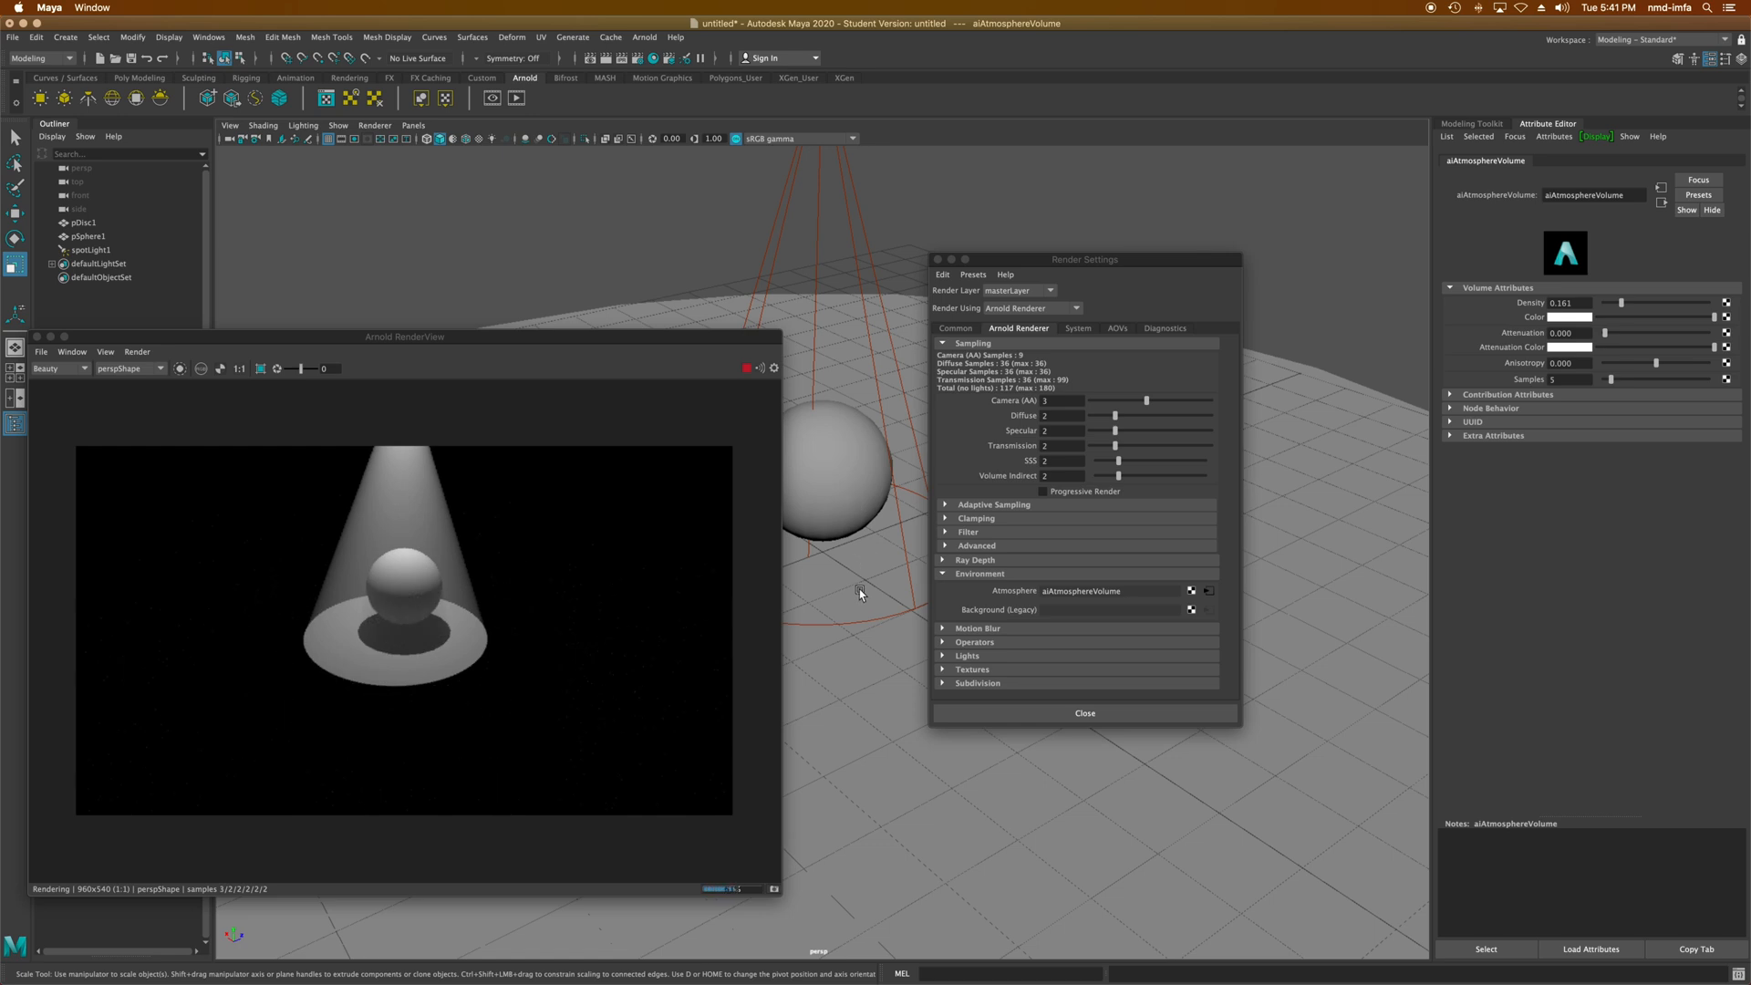
pyautogui.keyDown('alt'); pyautogui.moveTo(860, 592); pyautogui.dragTo(877, 737); pyautogui.keyUp('alt')
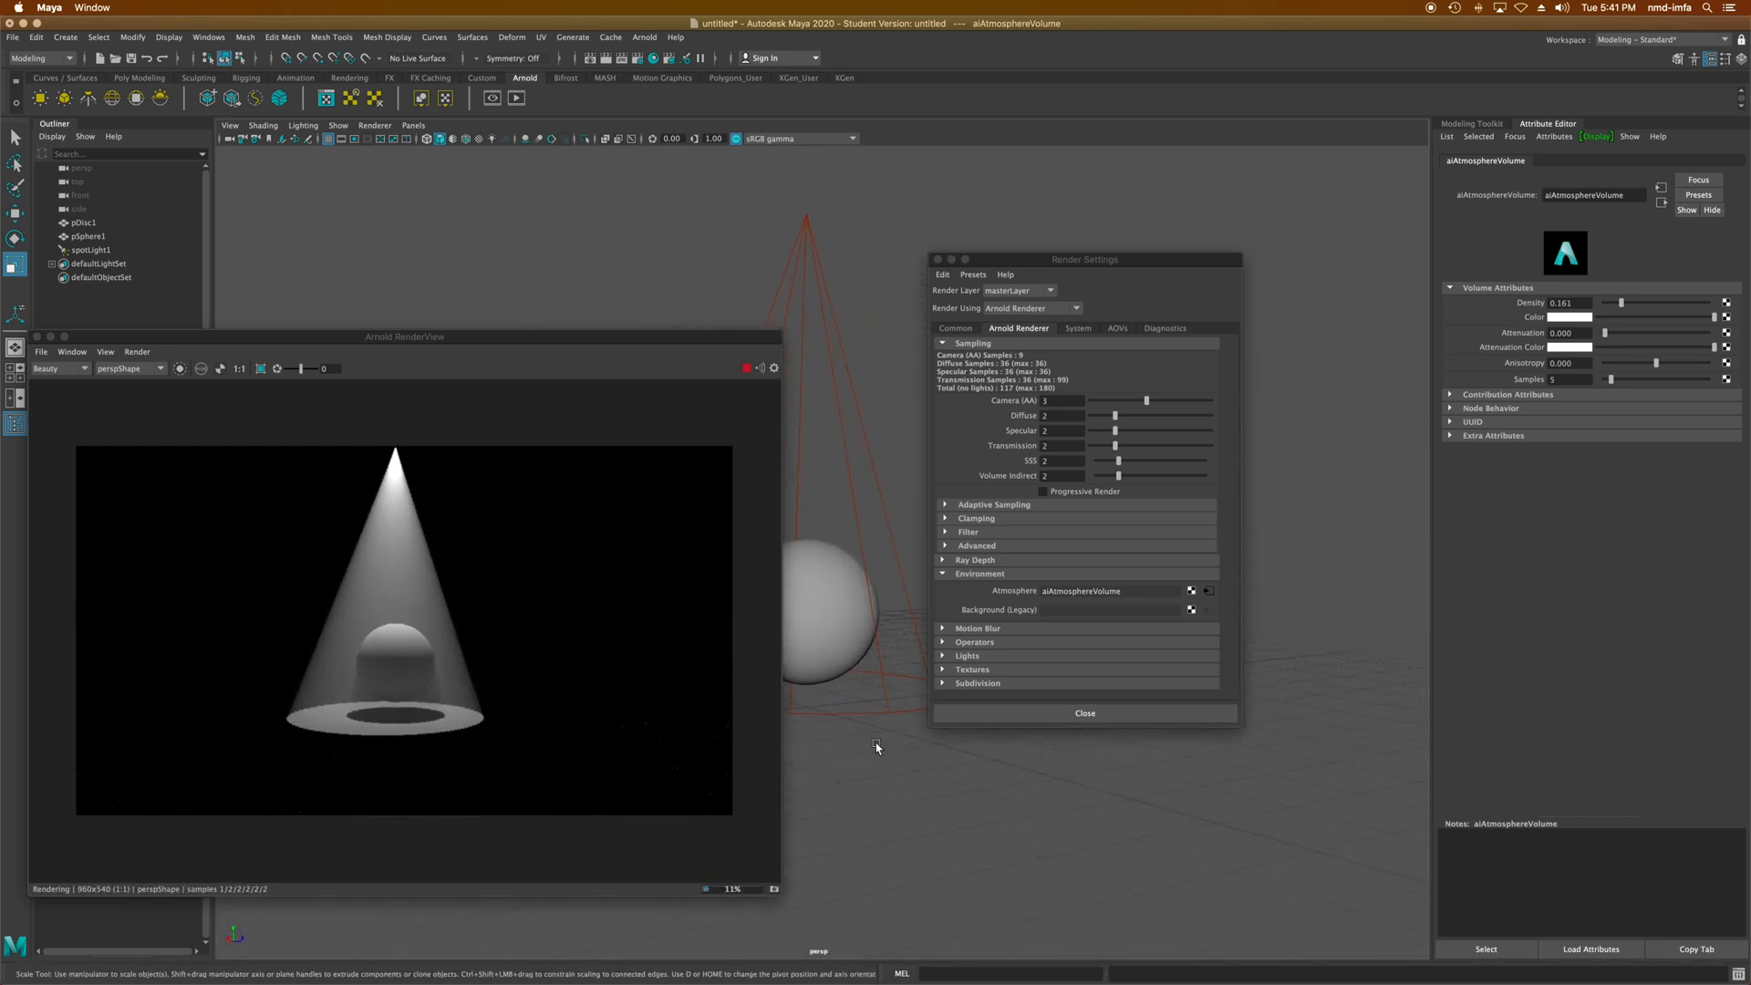
pyautogui.keyDown('alt'); pyautogui.moveTo(898, 600); pyautogui.dragTo(908, 648, button='middle'); pyautogui.keyUp('alt')
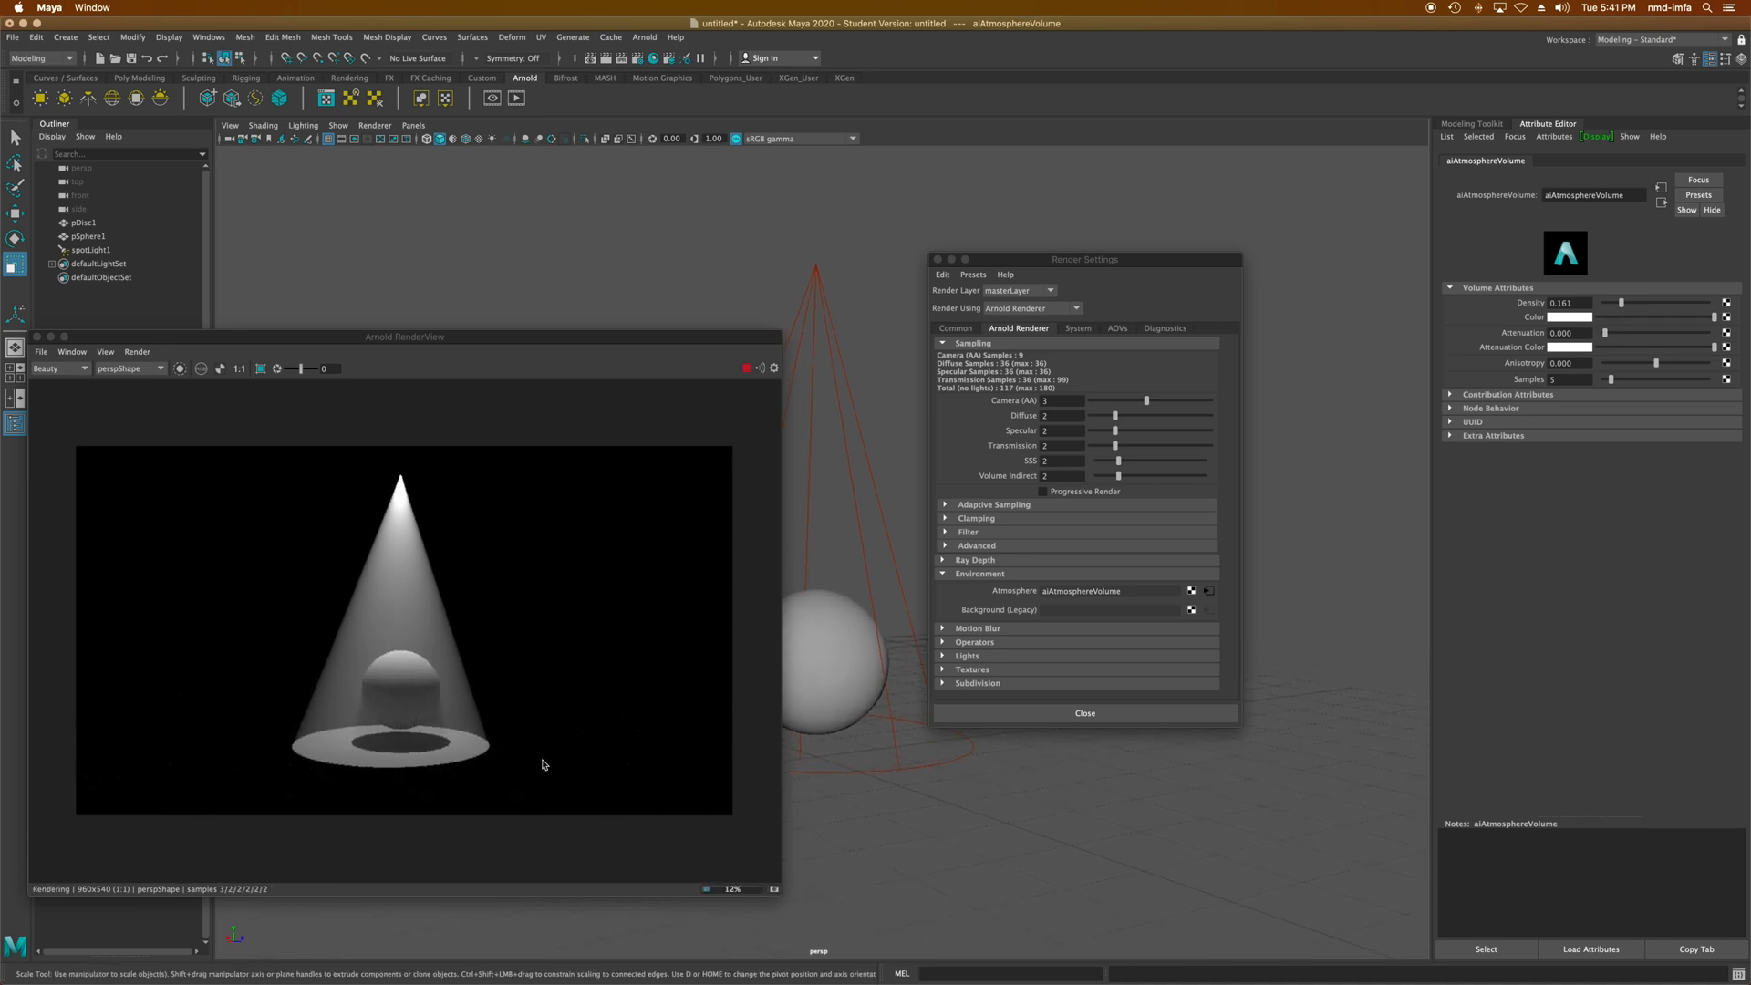
# - Set the atmosphere volume's density to about 0.42 and its attenuation to about 0.02
pyautogui.scroll(2, 411, 776)
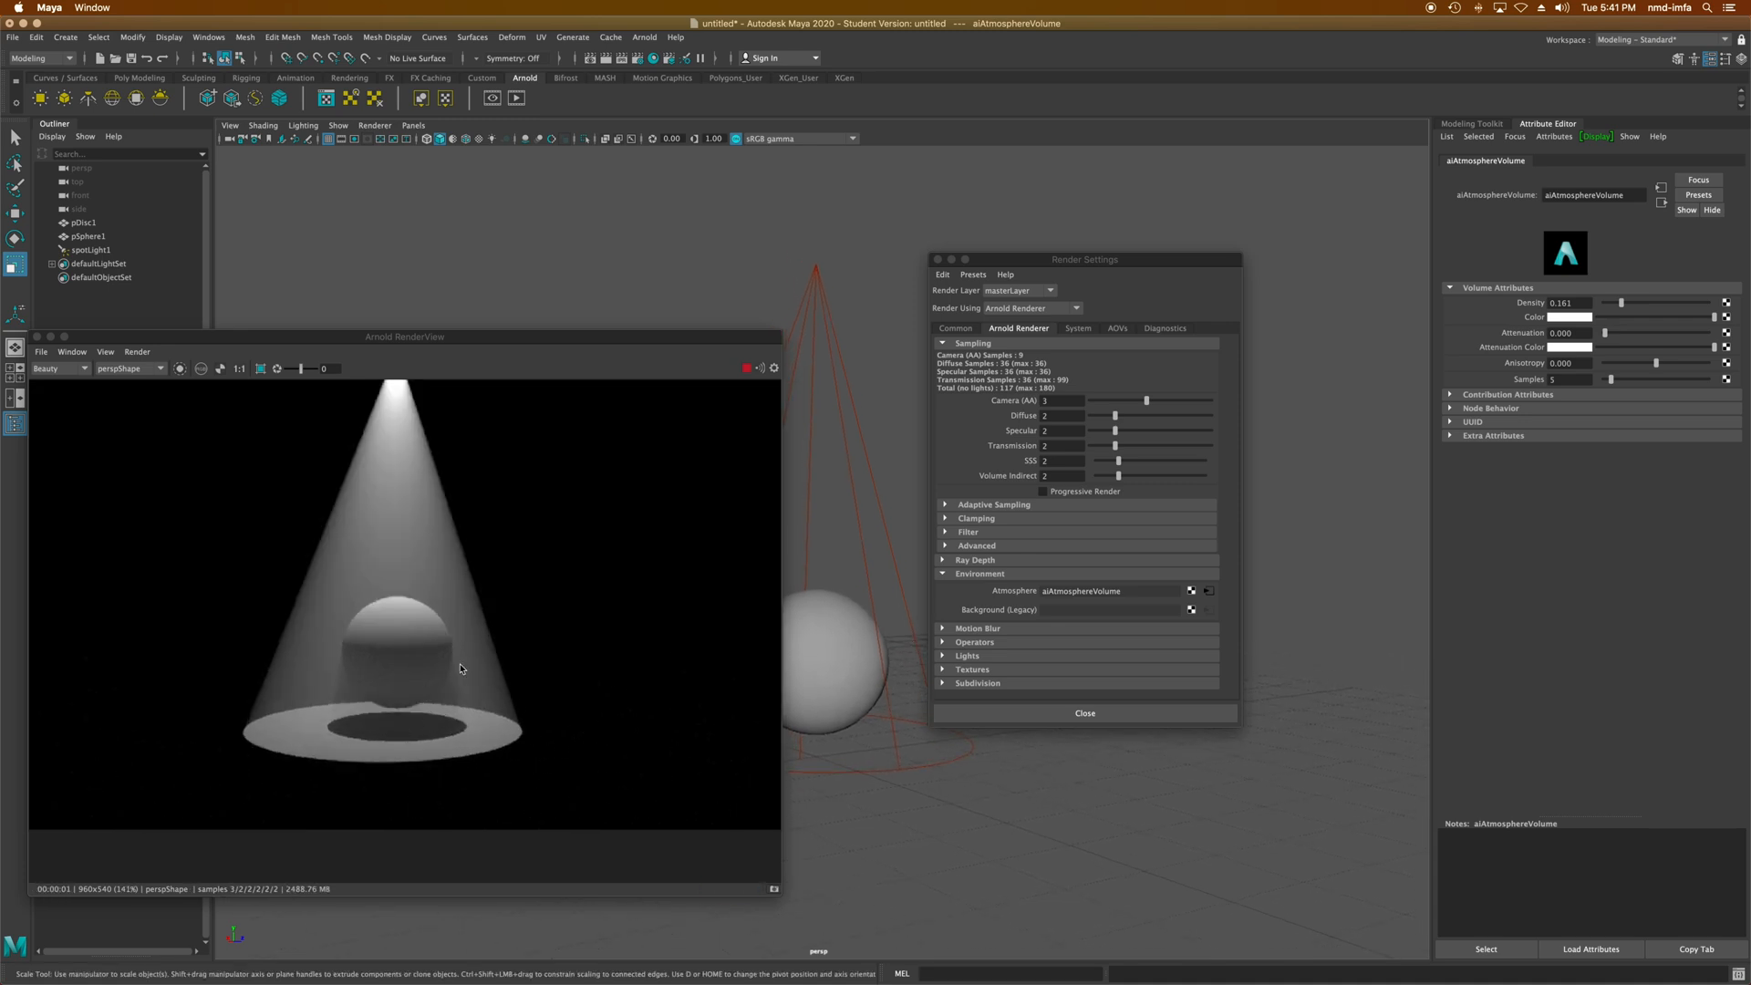
pyautogui.scroll(-2, 460, 666)
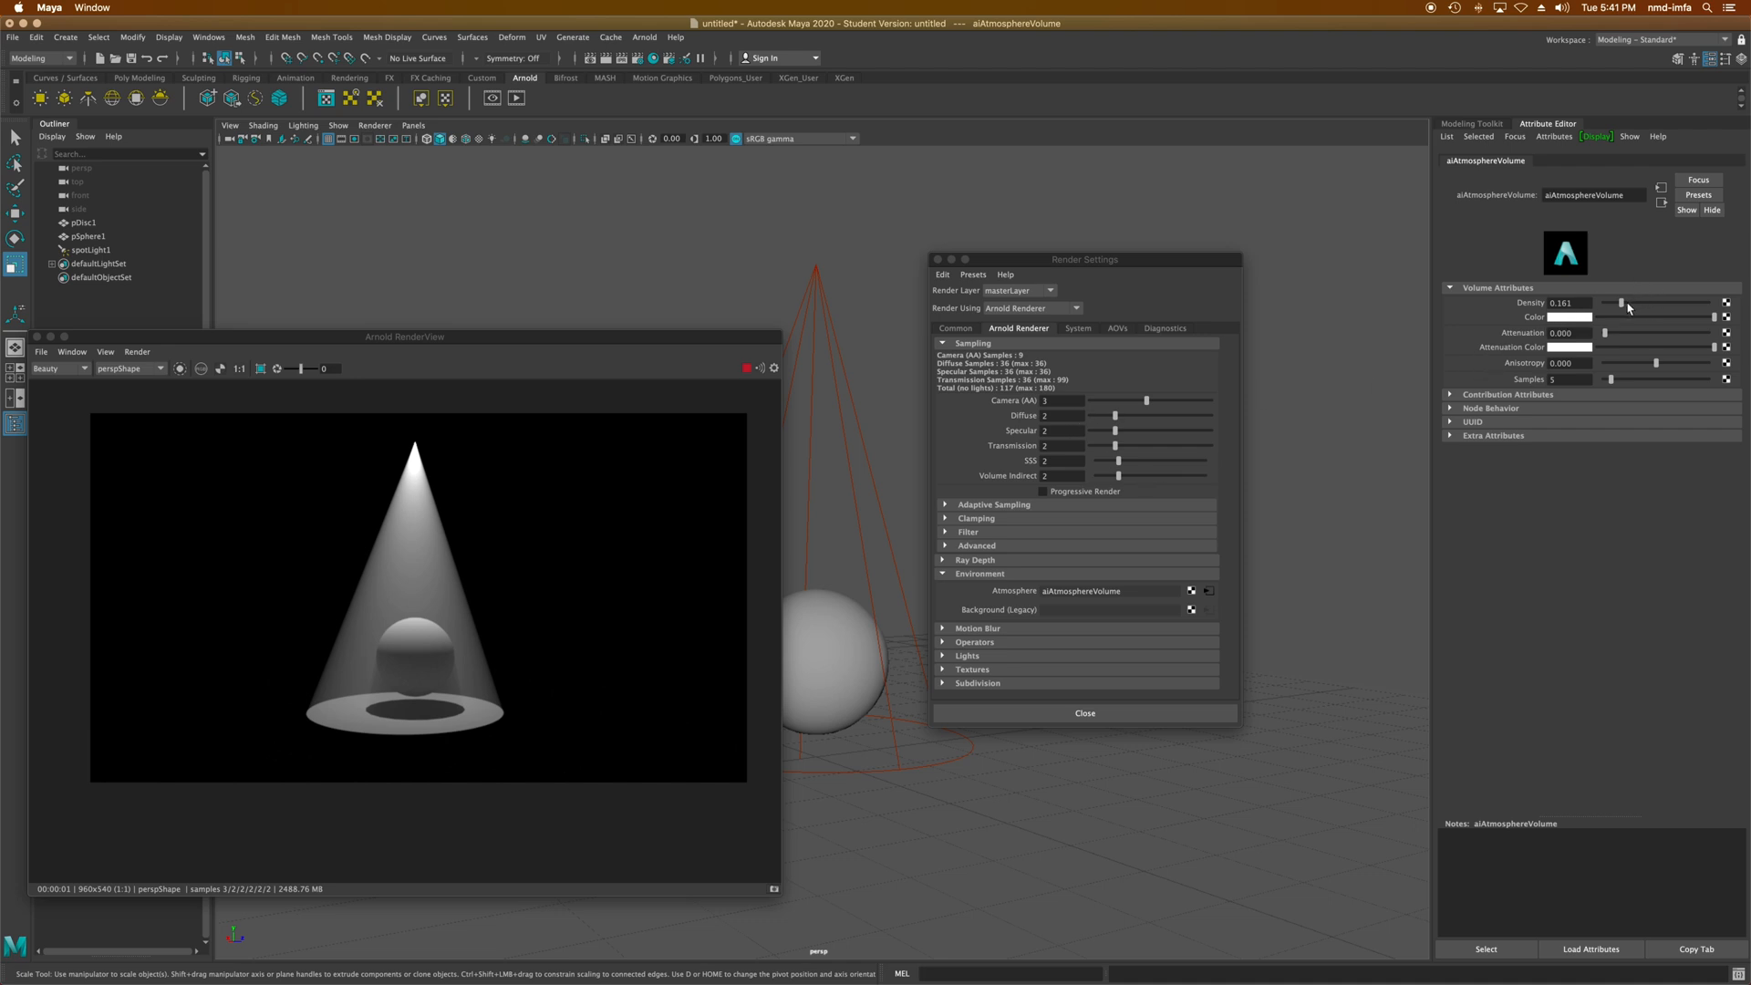
pyautogui.moveTo(1628, 306); pyautogui.dragTo(1608, 346)
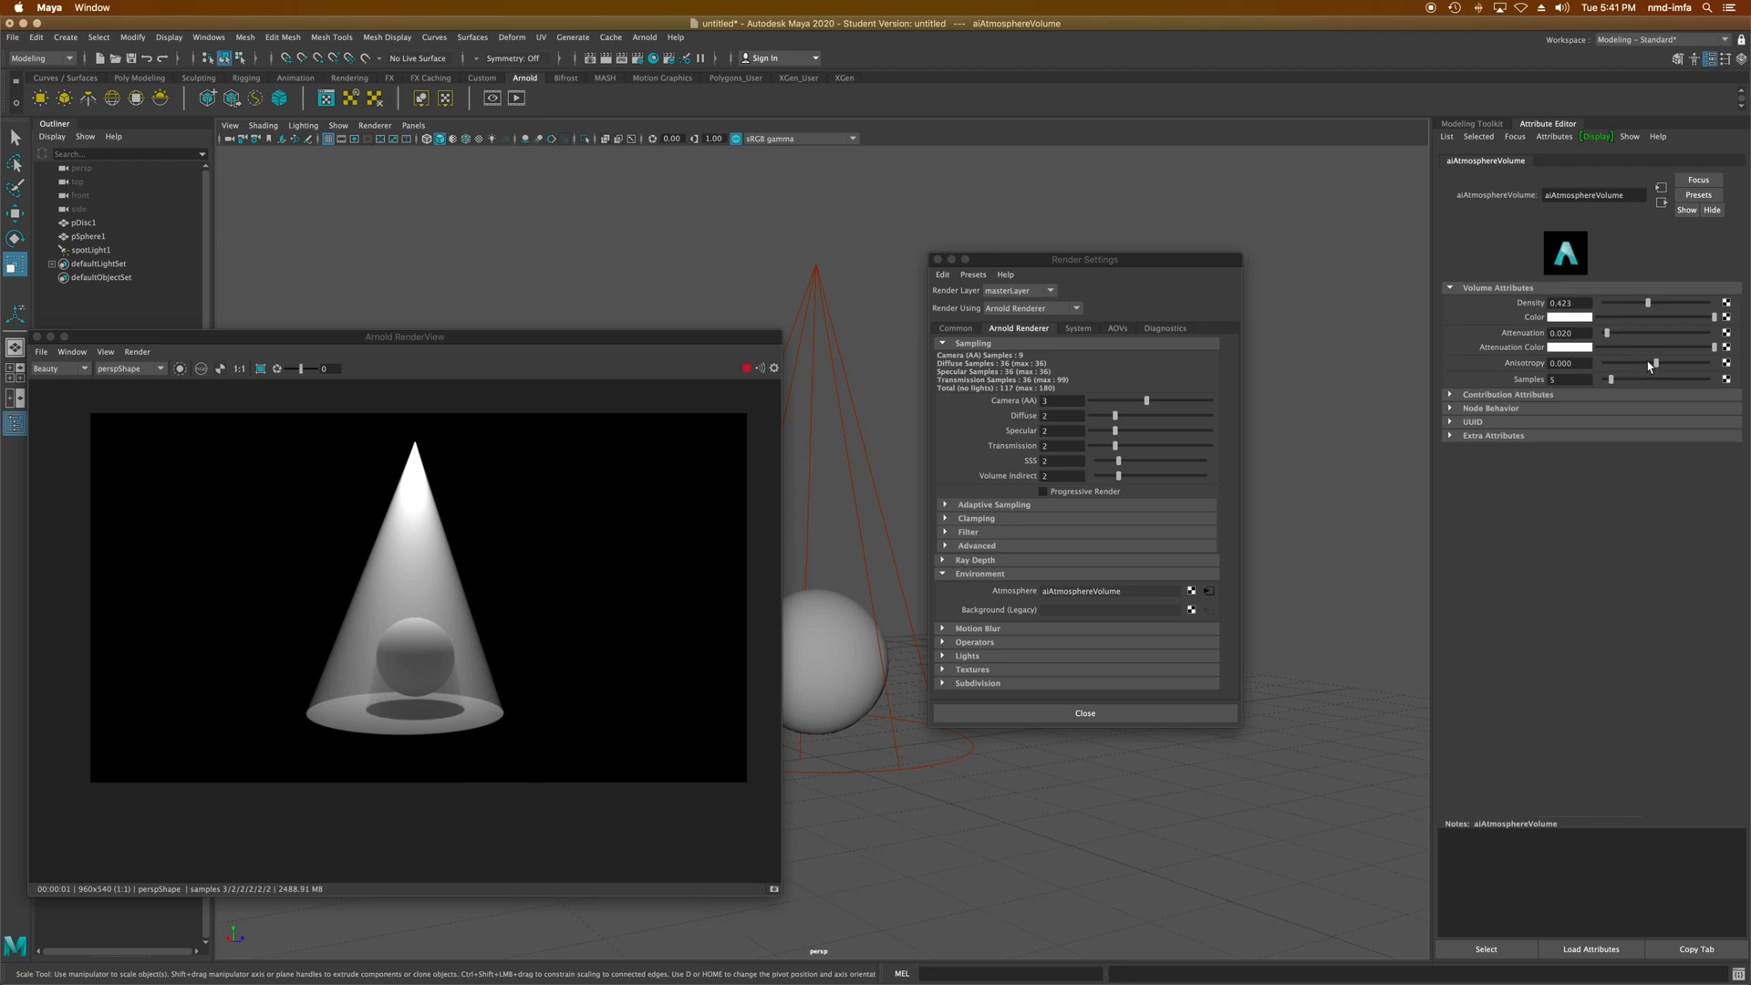
# - Set the atmosphere volume's anisotropy to about 0.42 and its samples to 37, checking the contribution attributes
pyautogui.moveTo(1649, 367); pyautogui.dragTo(1669, 366)
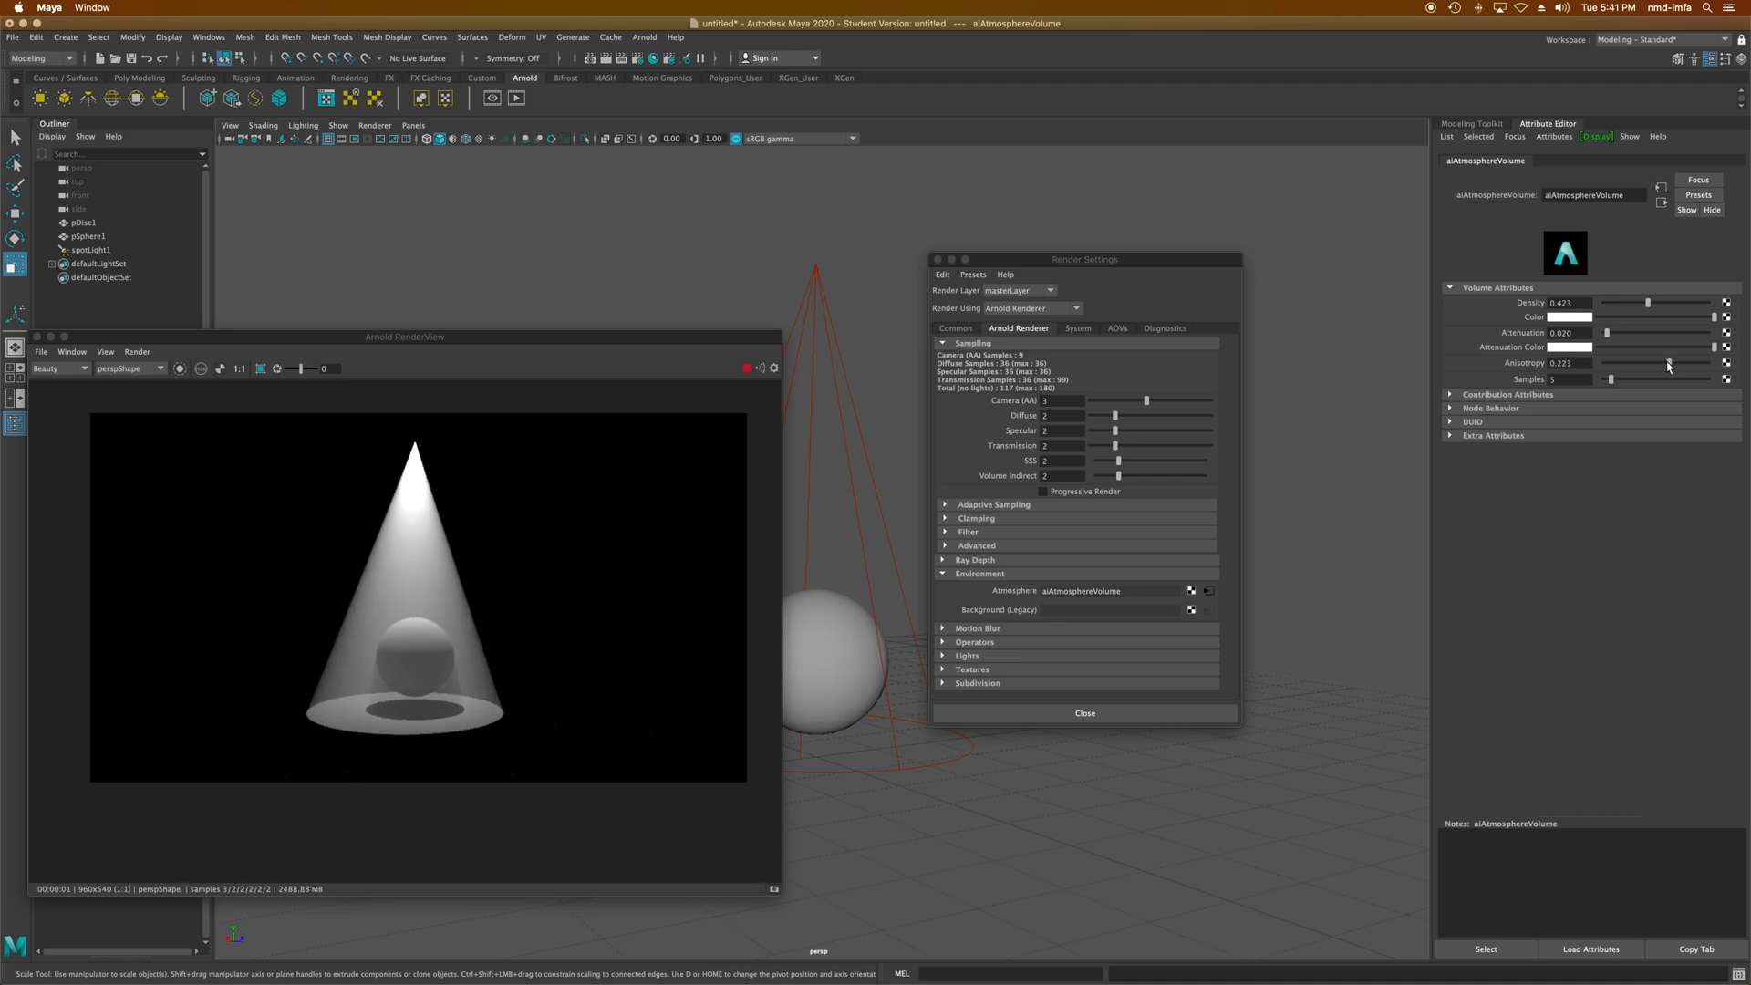
pyautogui.moveTo(1669, 367); pyautogui.dragTo(1680, 366)
pyautogui.click(1633, 380)
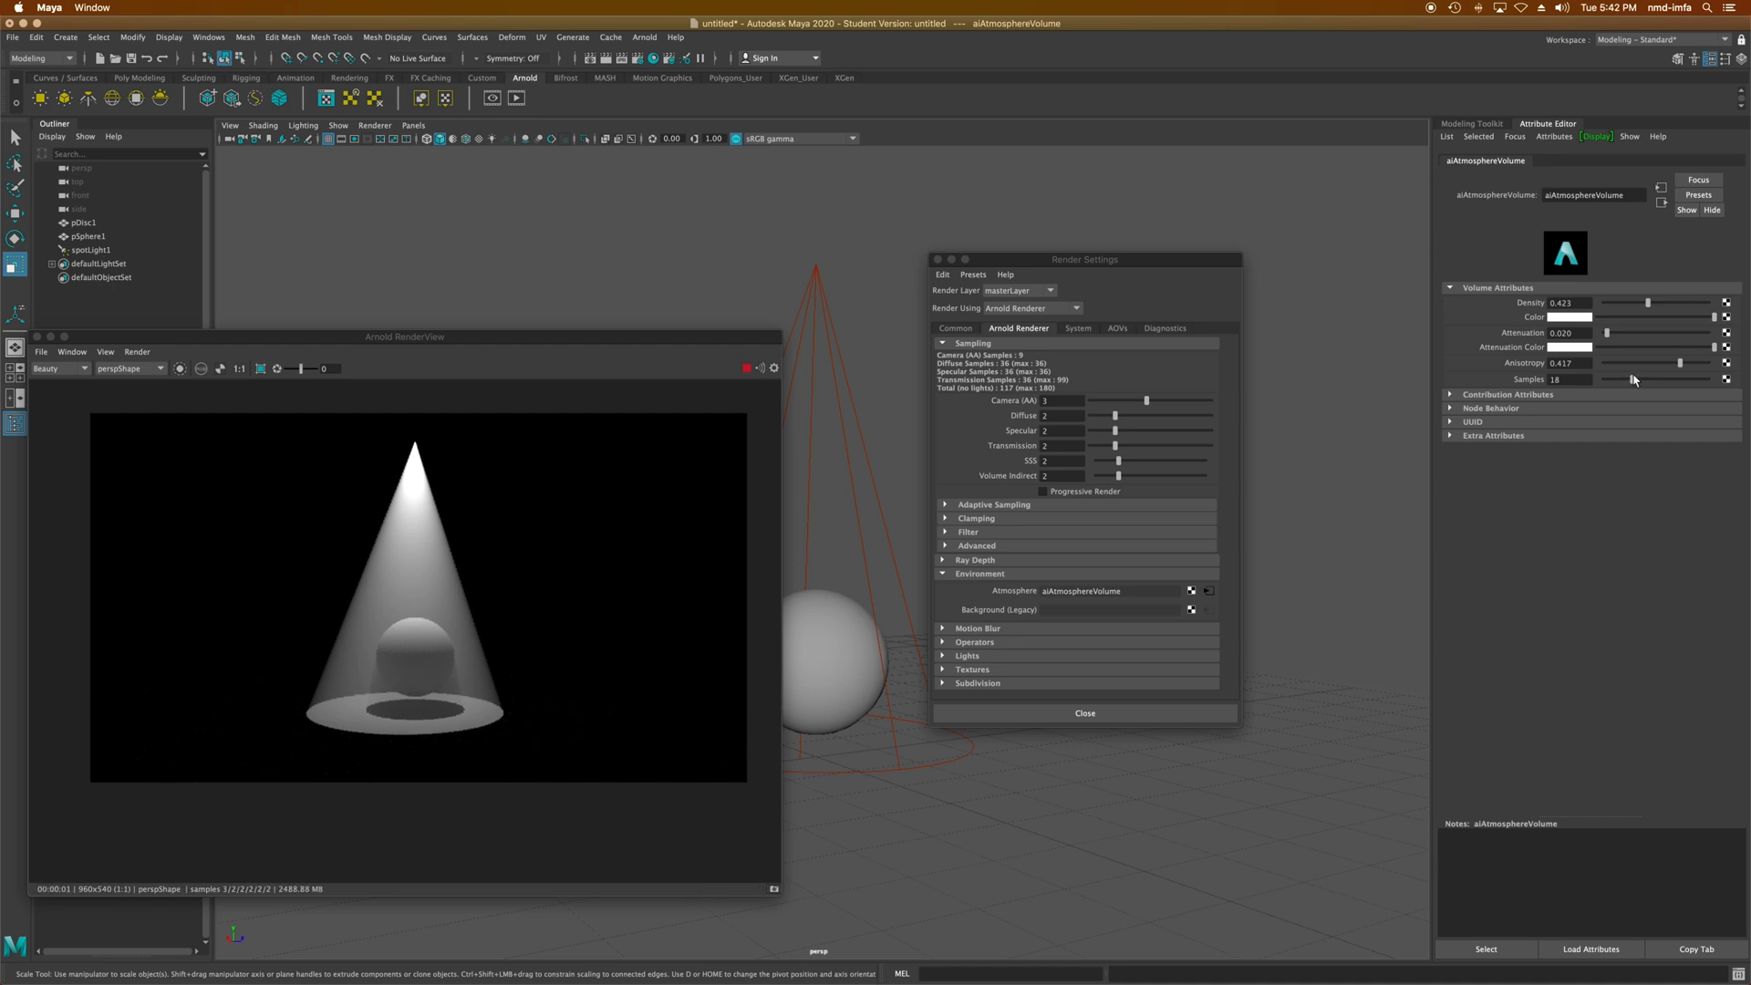
pyautogui.moveTo(1642, 379); pyautogui.dragTo(1664, 380)
pyautogui.click(1451, 395)
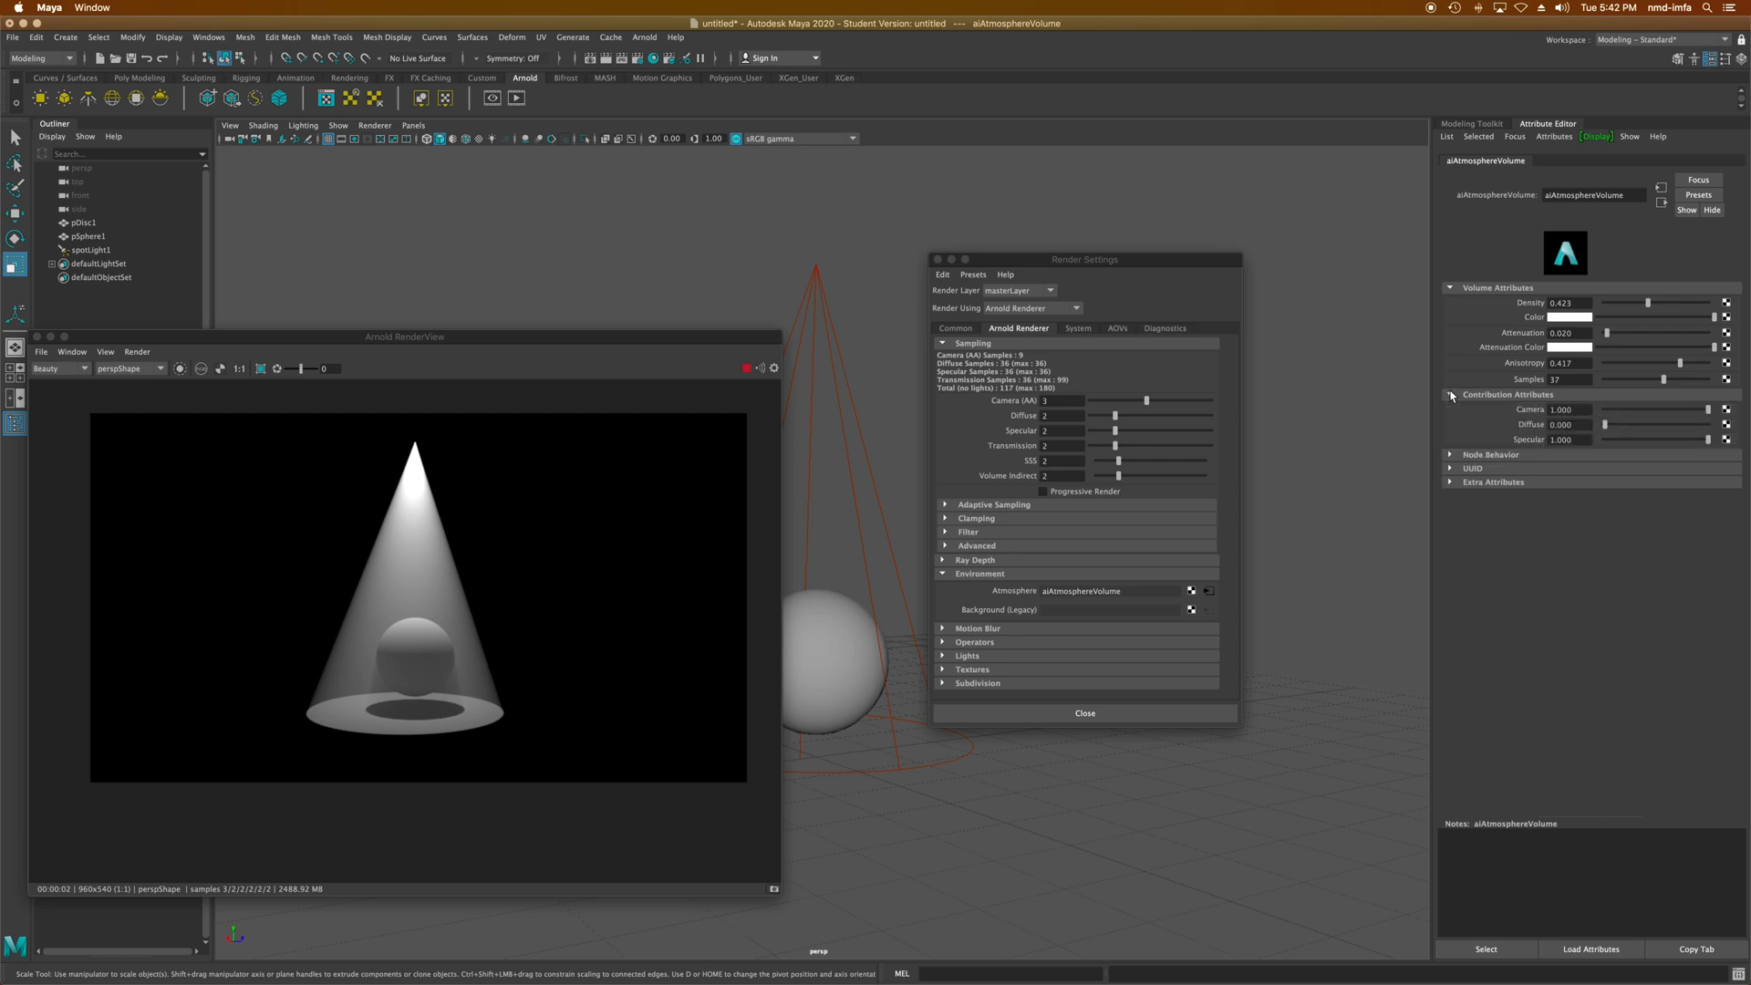
pyautogui.click(1451, 395)
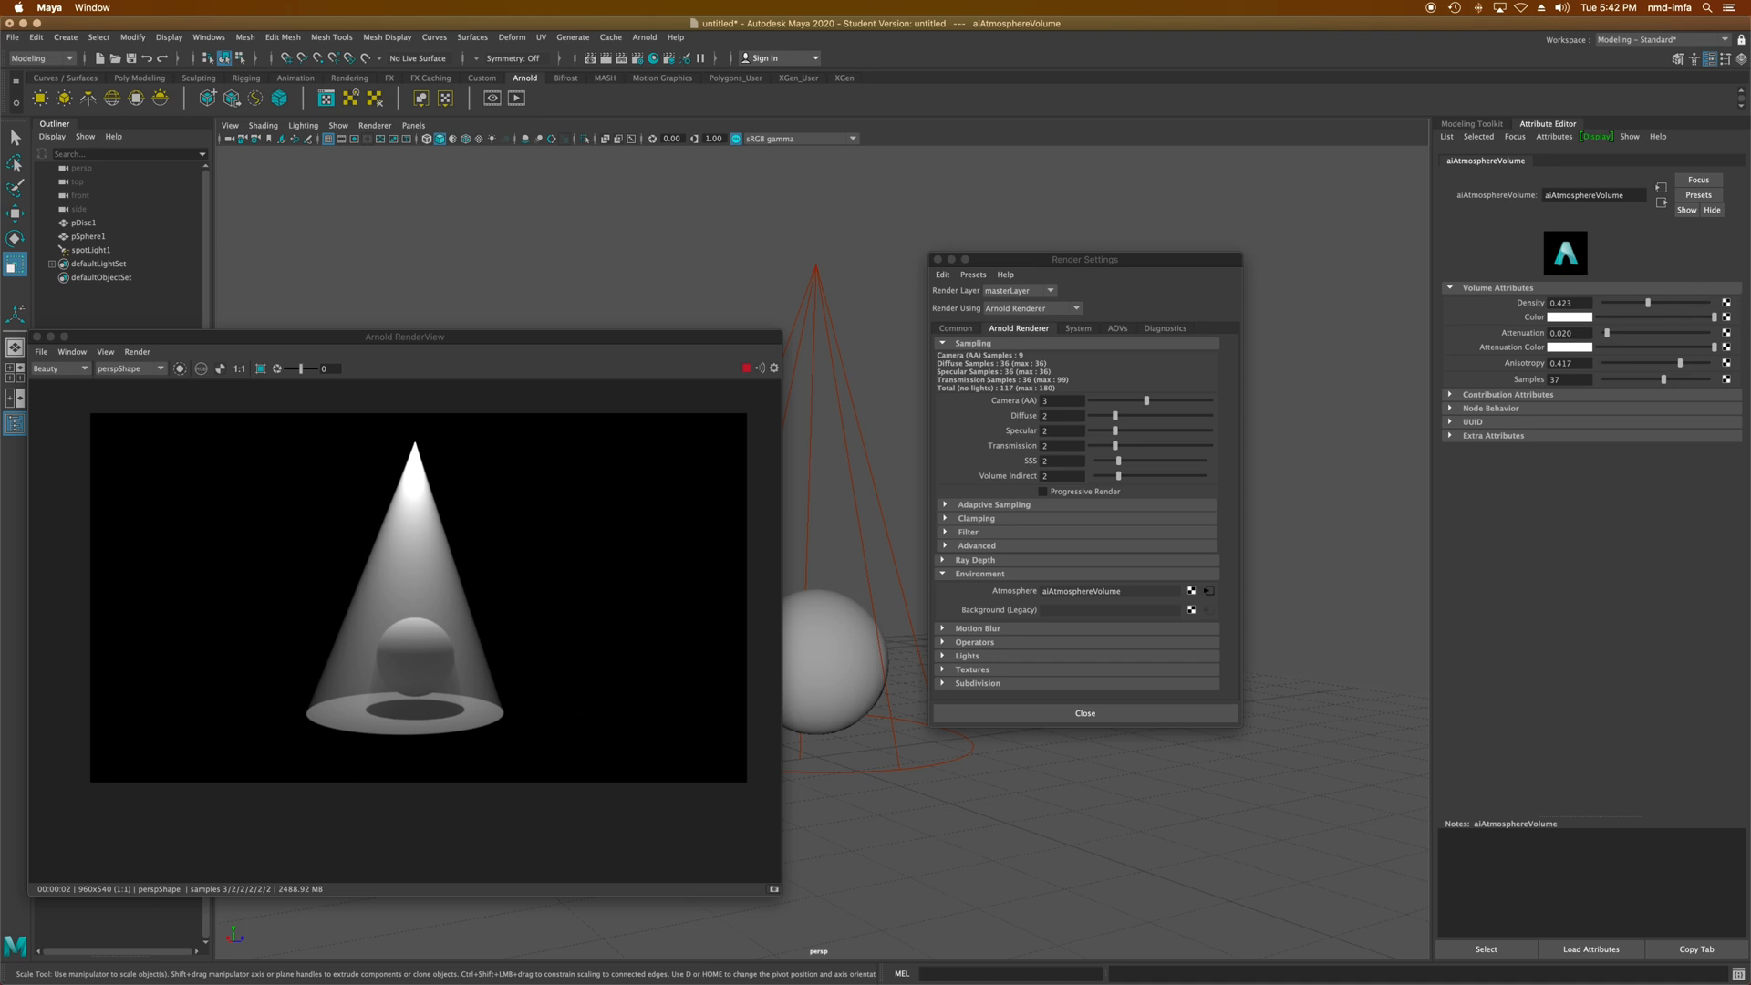
# - Close the render settings and select the spot light to show its attributes
pyautogui.click(938, 259)
pyautogui.click(1174, 286)
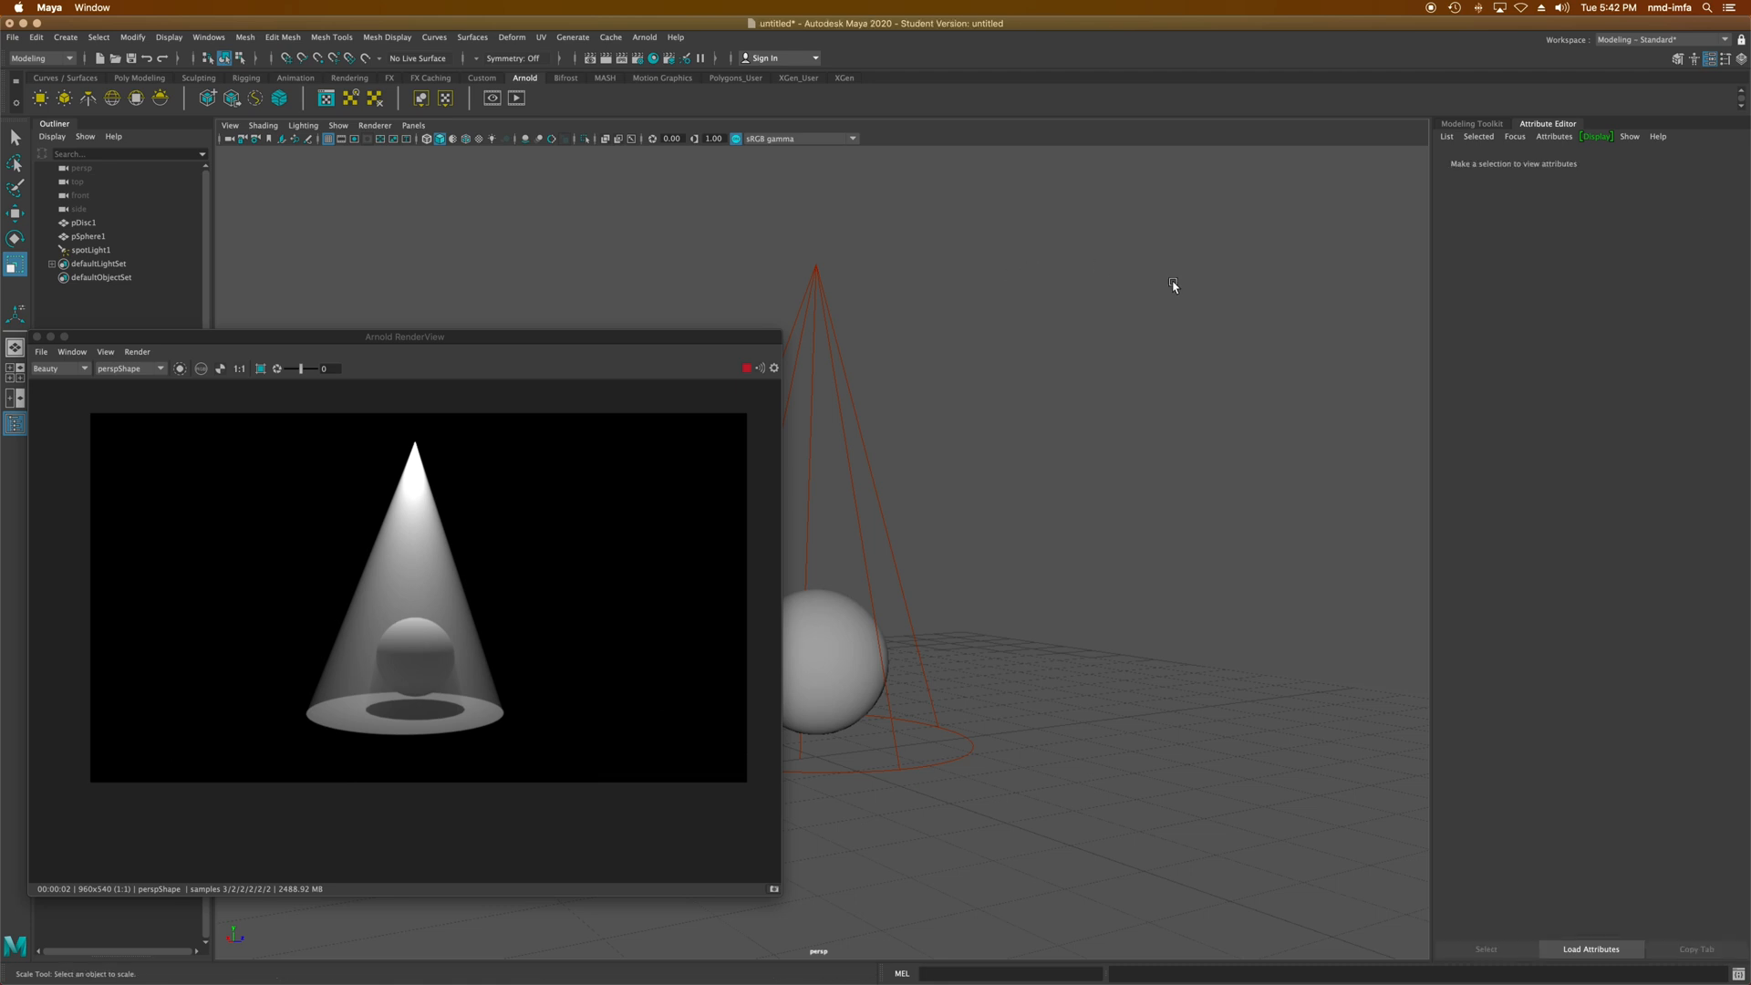
pyautogui.click(412, 547)
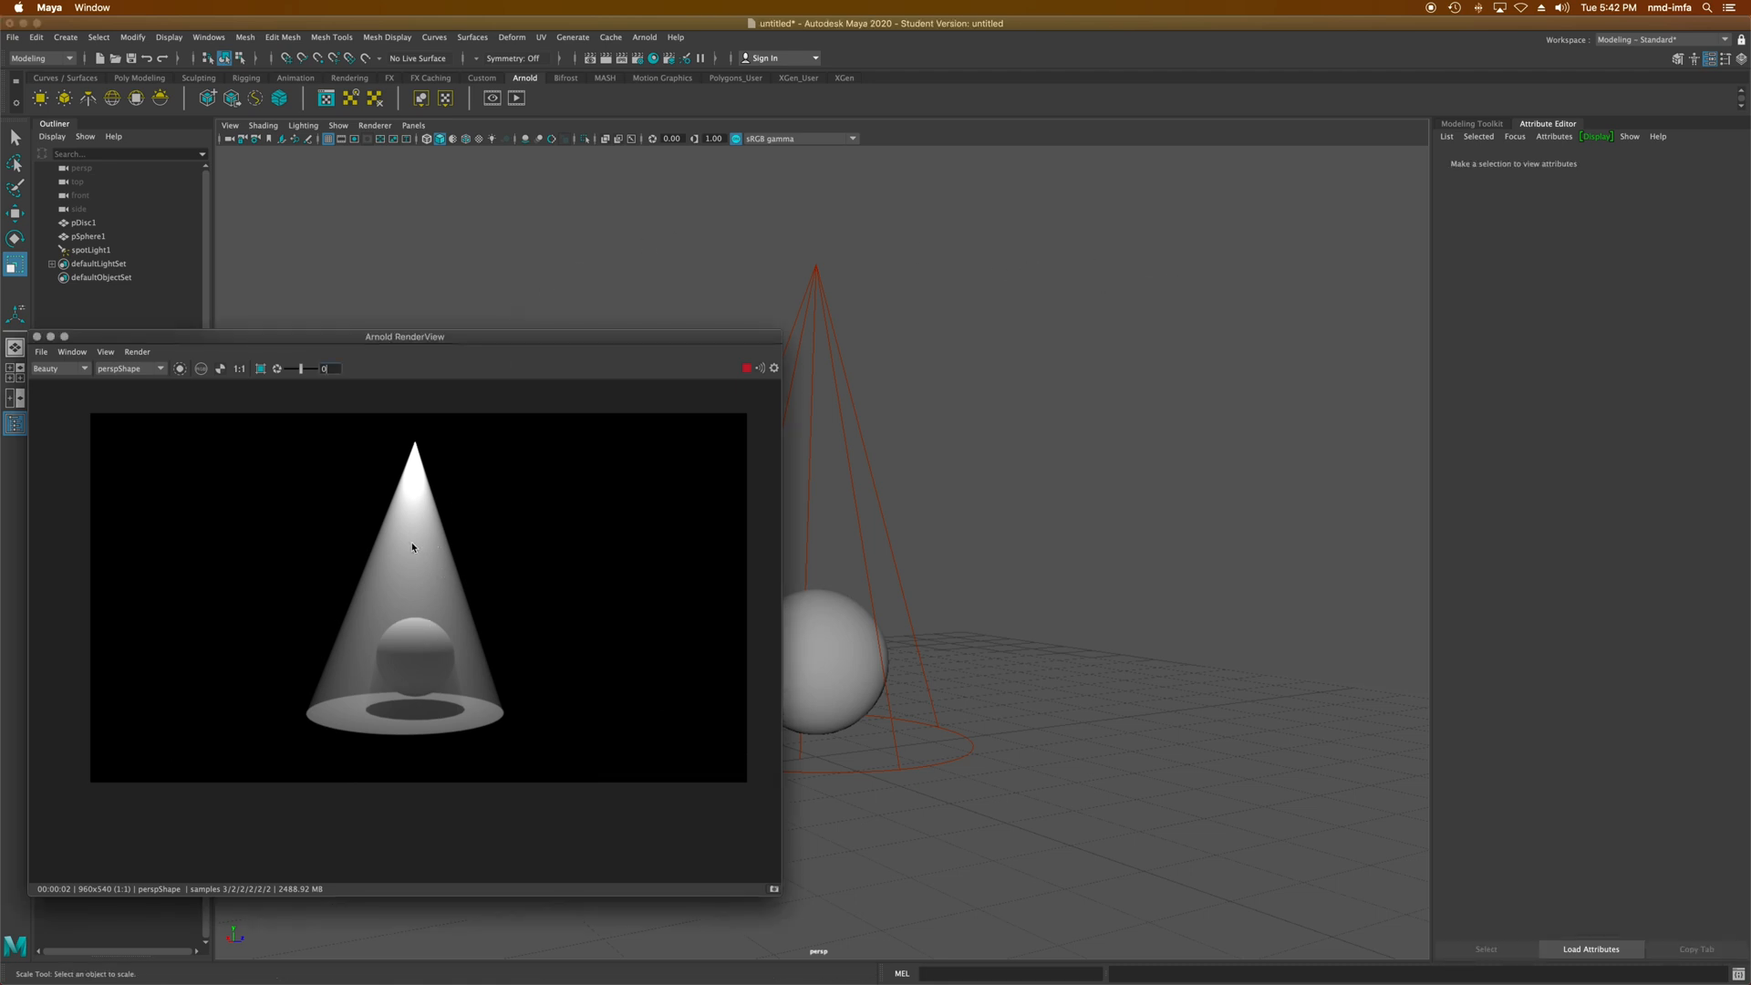
pyautogui.click(99, 252)
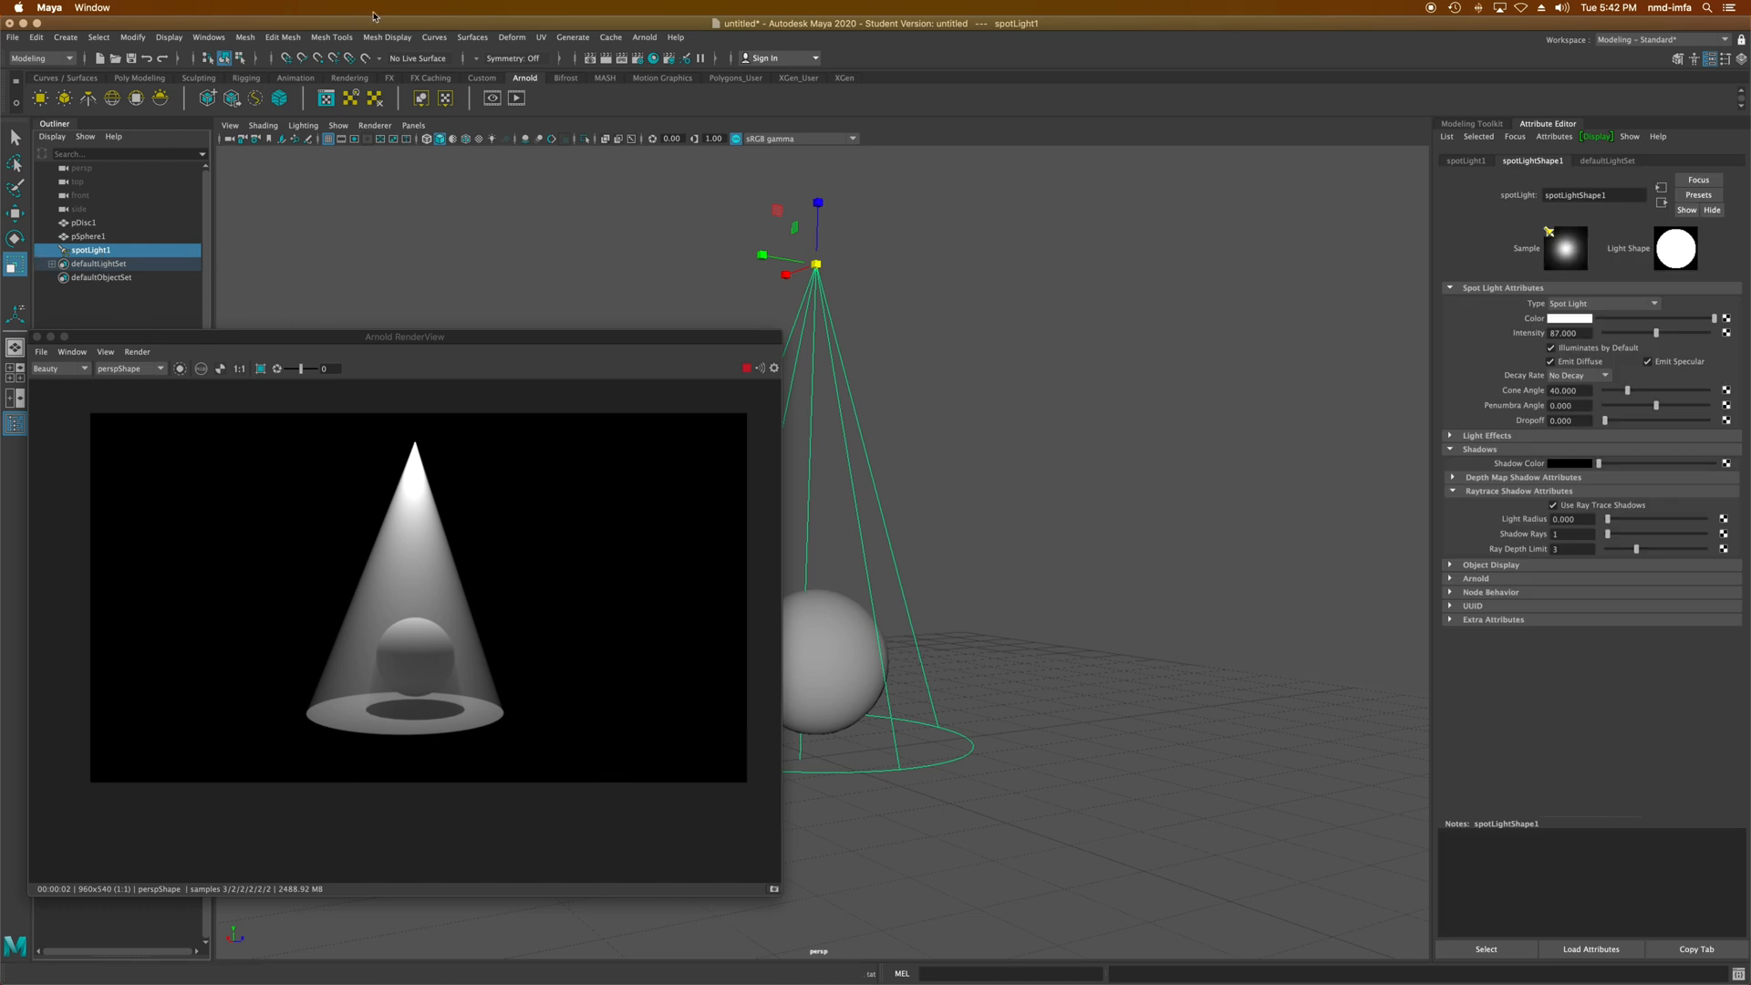
# - Reopen the aiAtmosphereVolume attributes from the environment render settings and set the density to about 0.58
pyautogui.click(638, 58)
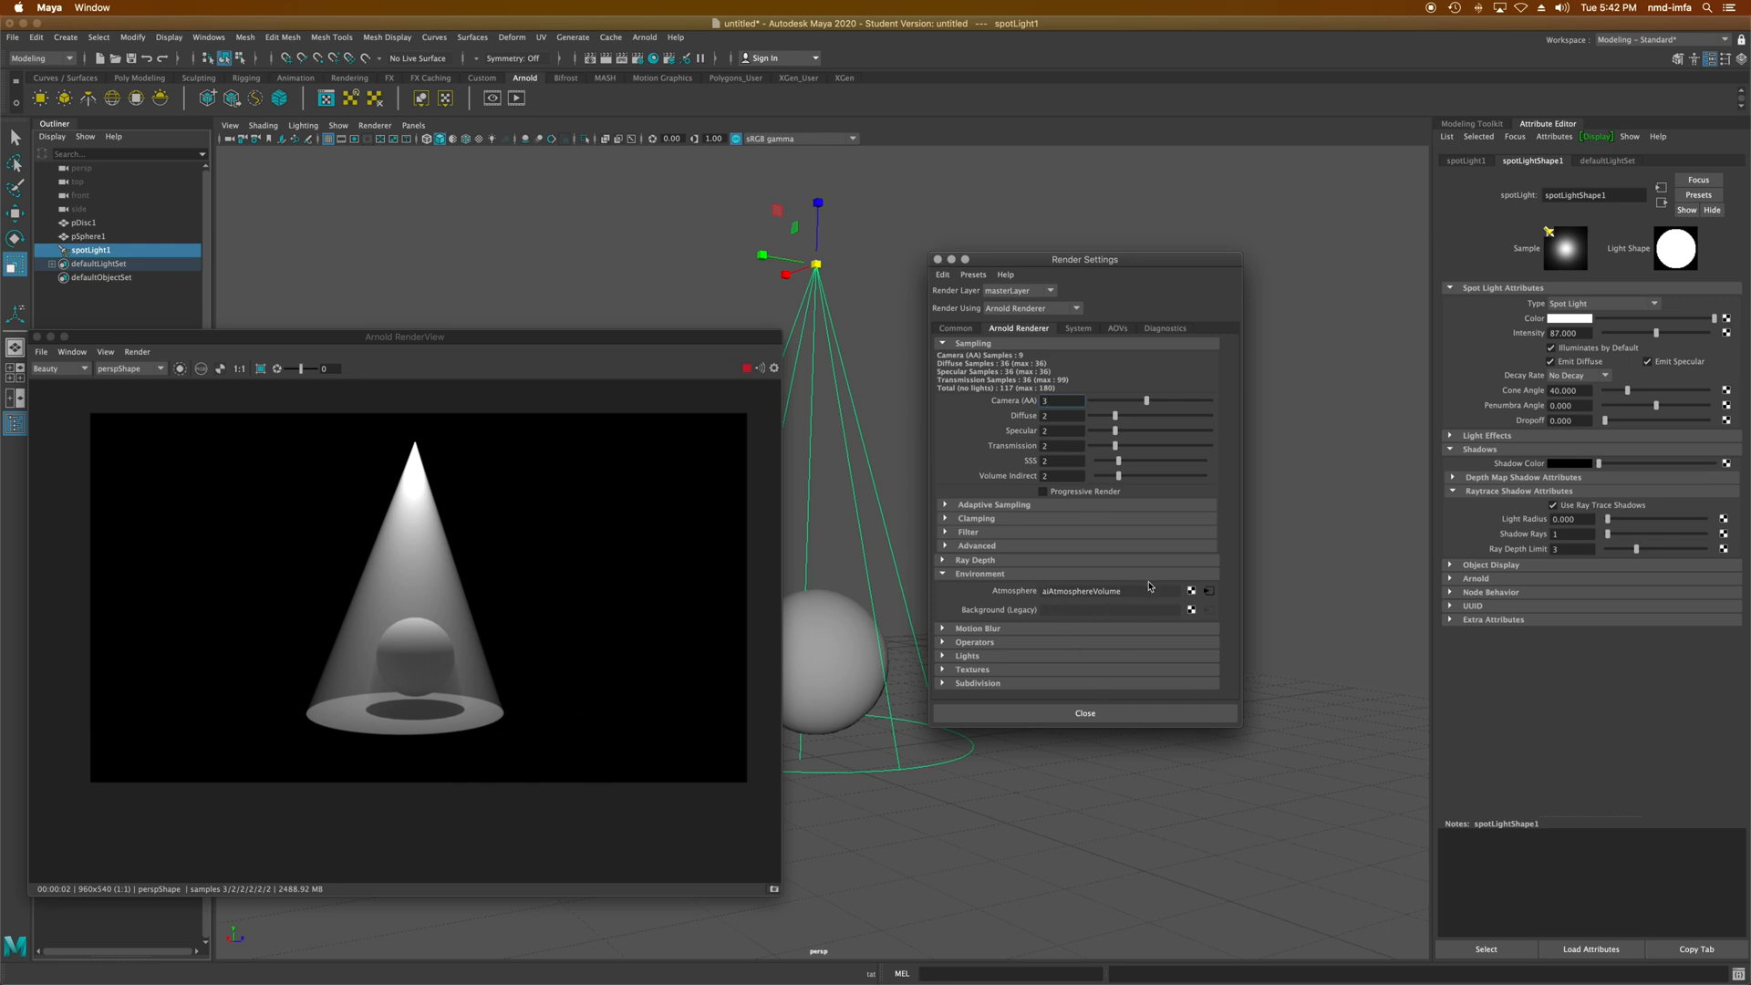
pyautogui.click(1208, 592)
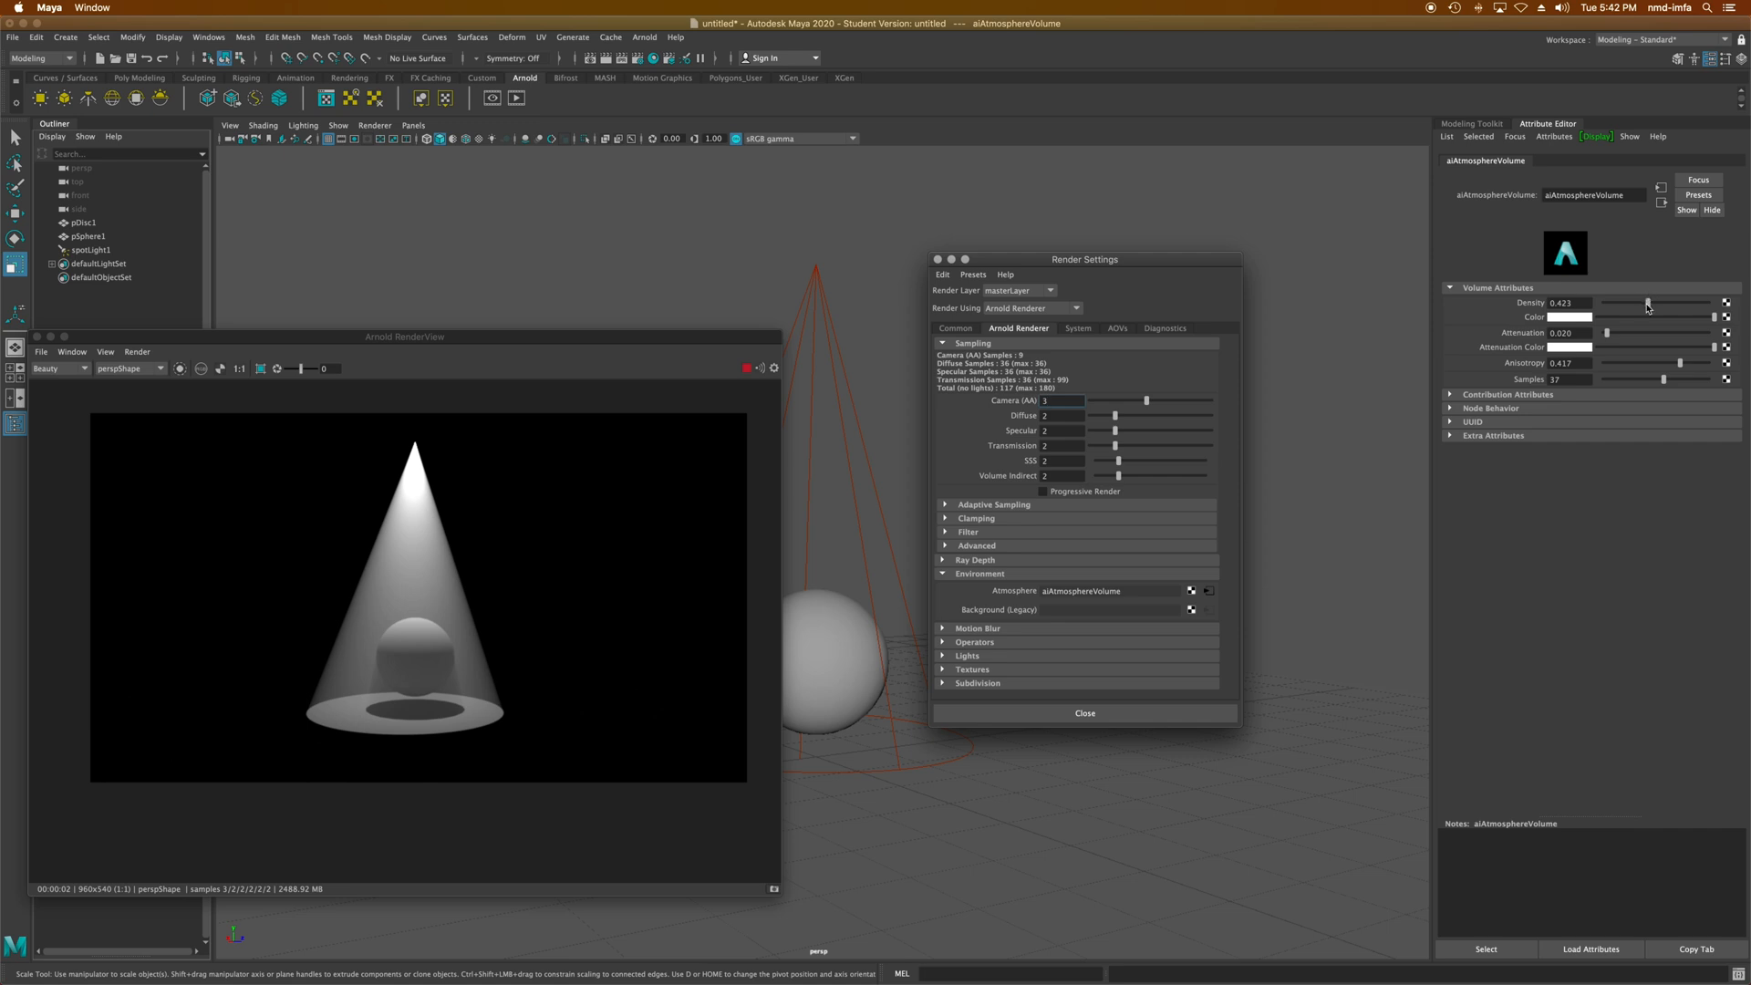
pyautogui.moveTo(1648, 306); pyautogui.dragTo(1663, 299)
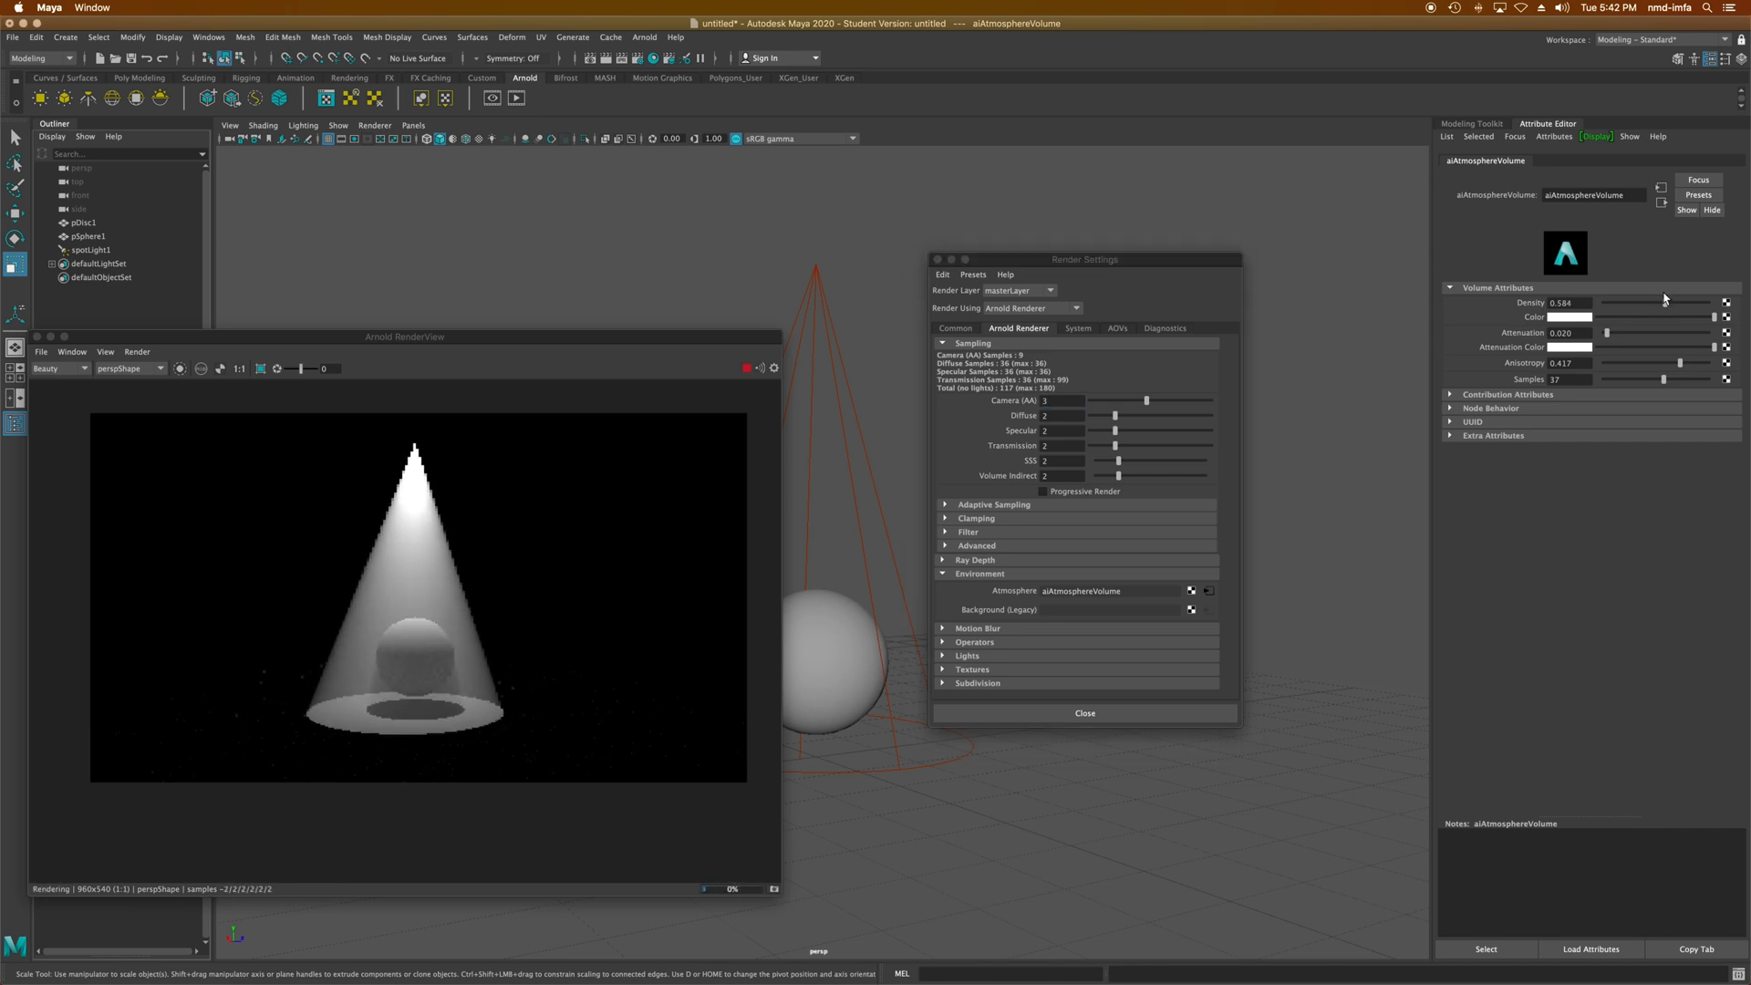